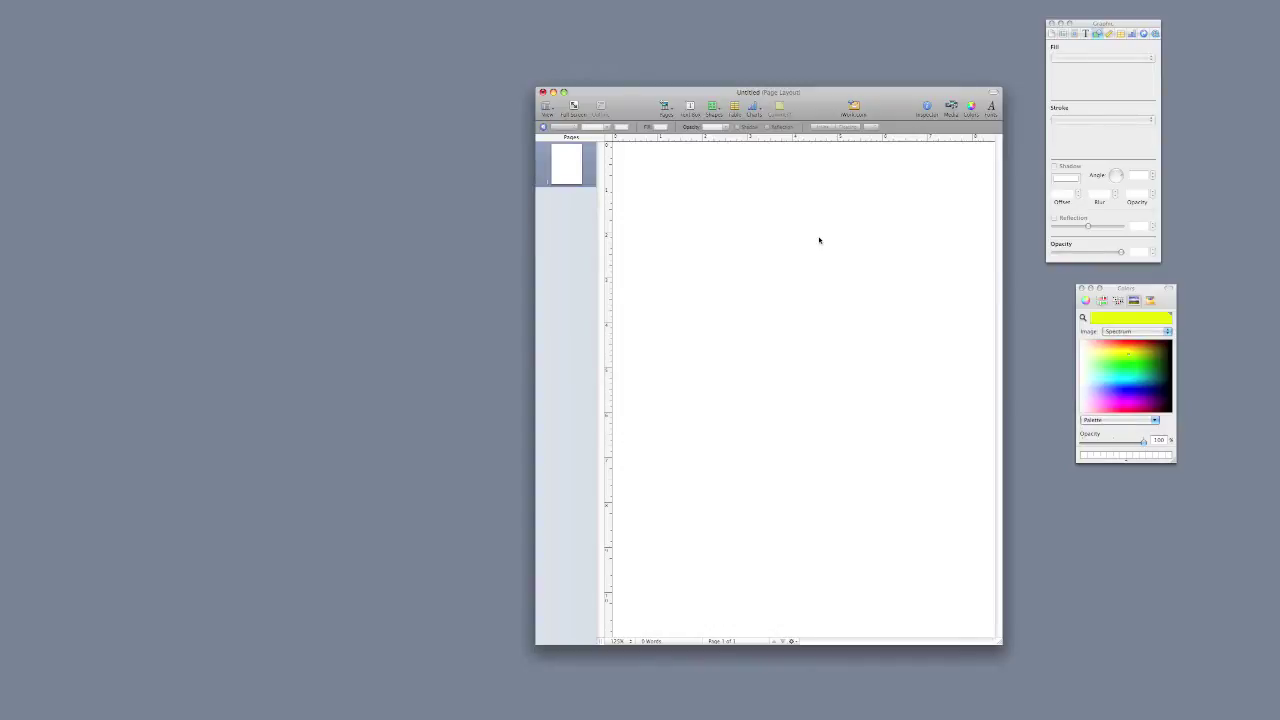
# Insert a rectangle shape on the page and enlarge it to about 4.3 by 3.3 inches.
pyautogui.click(713, 107)
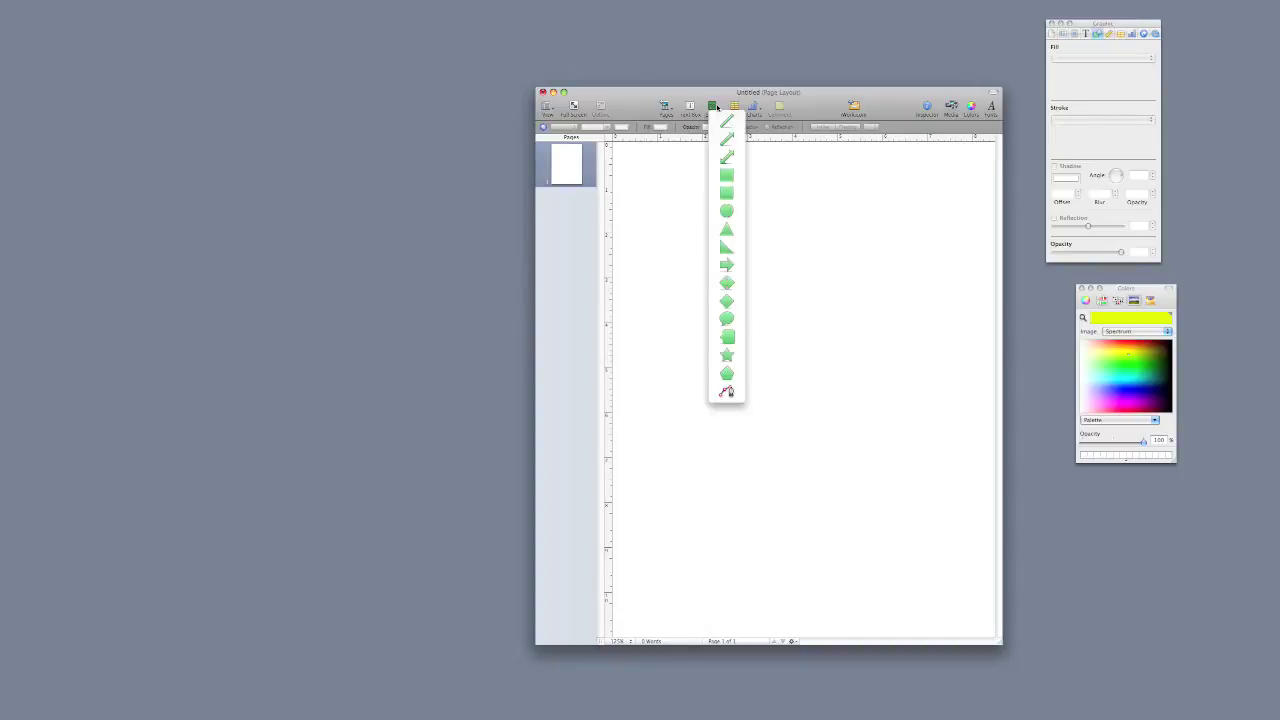
pyautogui.click(735, 180)
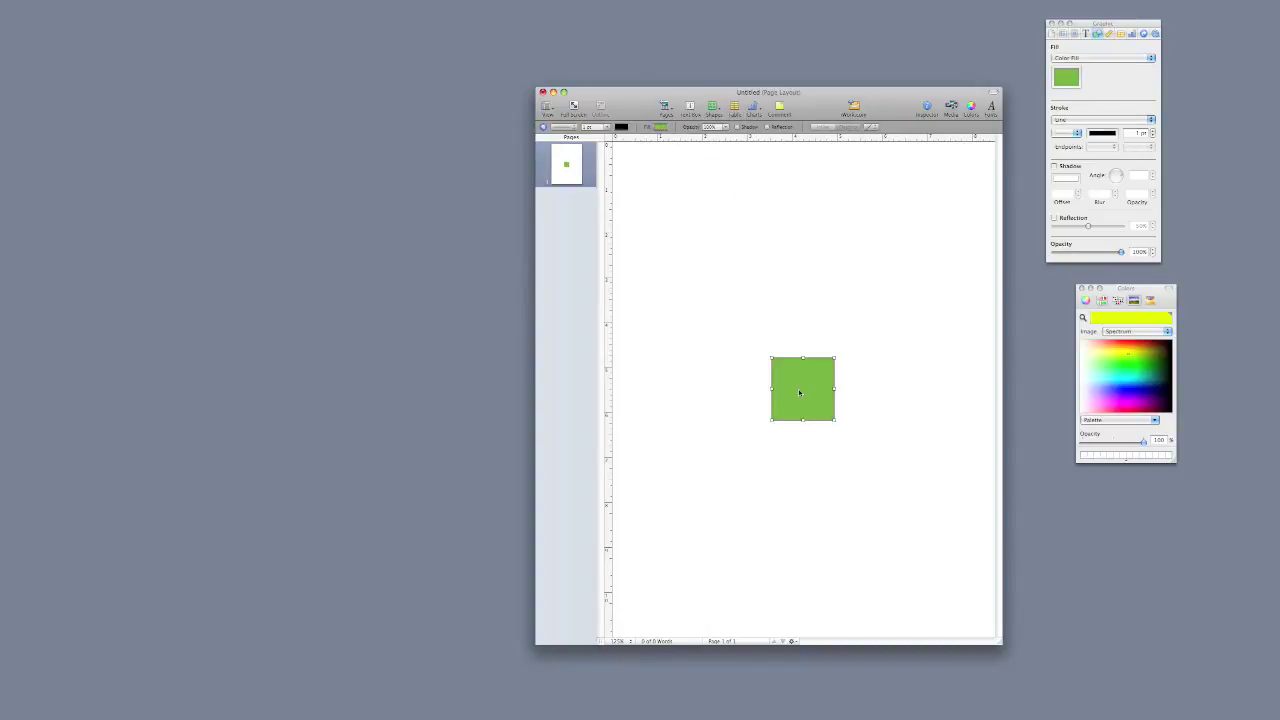
pyautogui.moveTo(799, 393); pyautogui.dragTo(907, 428)
# Place the colour wheel palette beside the rectangle and fill the rectangle with a darkened red.
pyautogui.click(1084, 302)
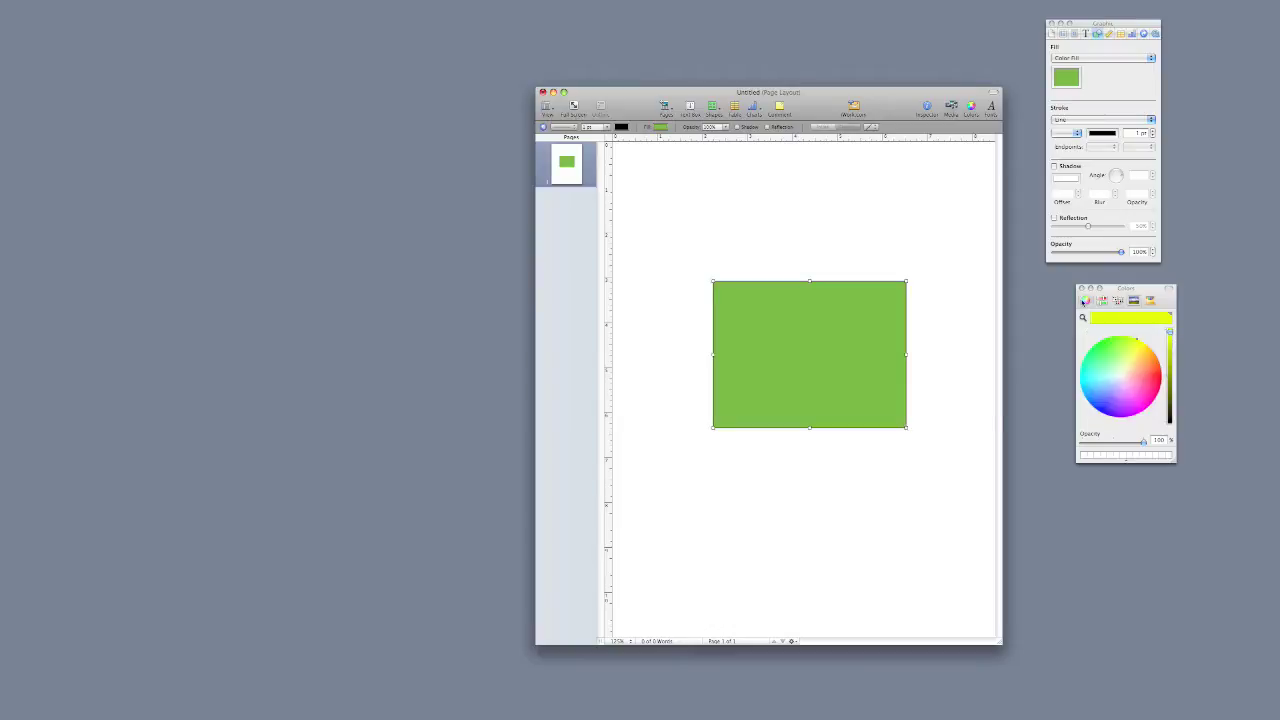
pyautogui.moveTo(1140, 289); pyautogui.dragTo(990, 288)
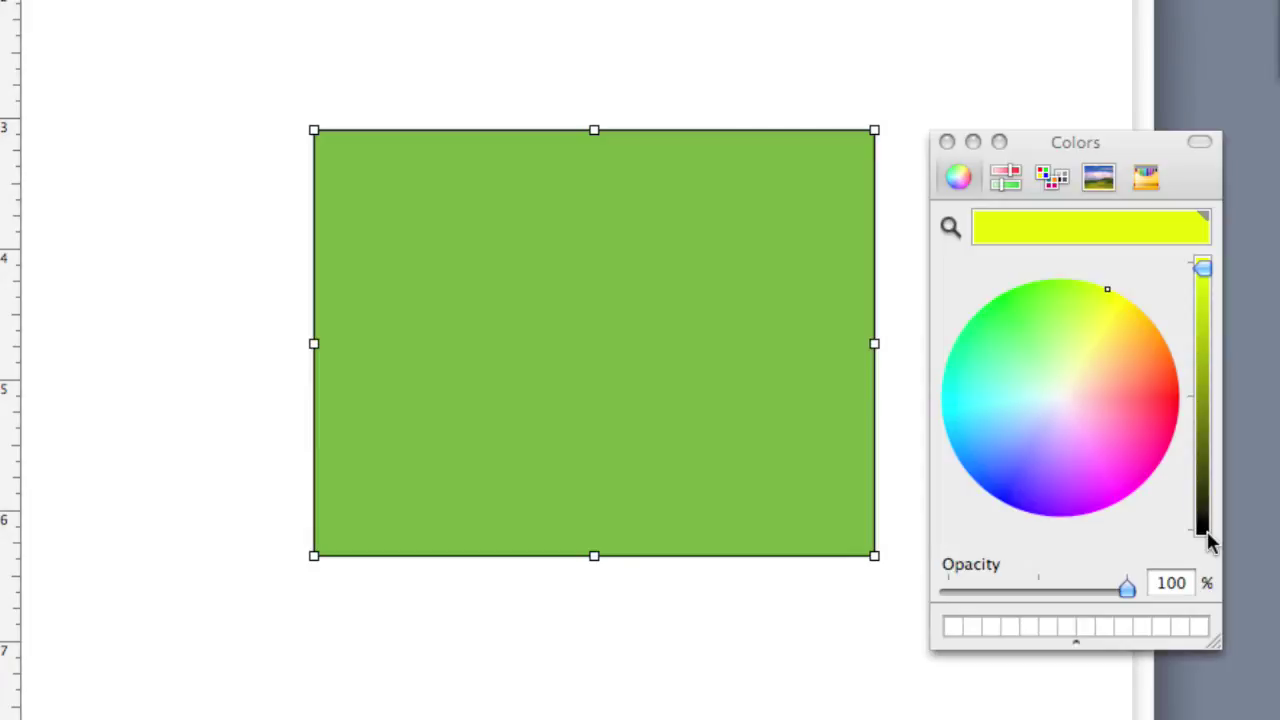
pyautogui.click(1153, 398)
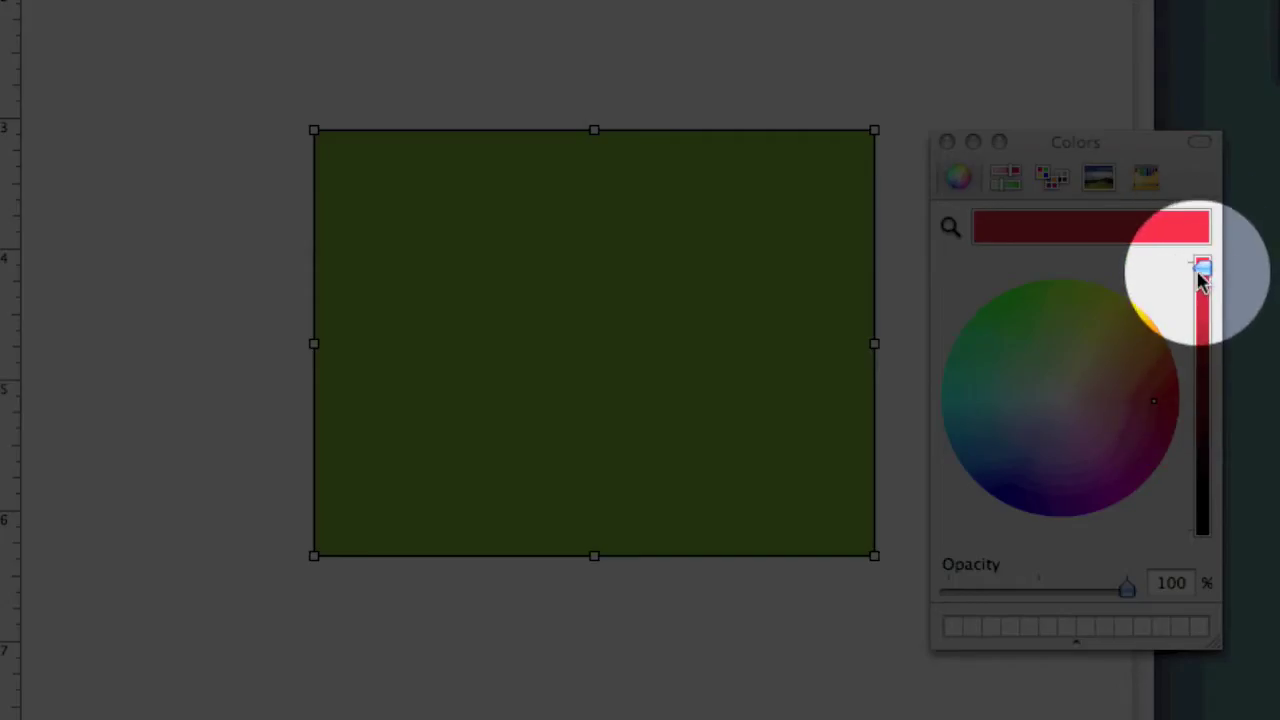
pyautogui.moveTo(1200, 271); pyautogui.dragTo(1204, 360)
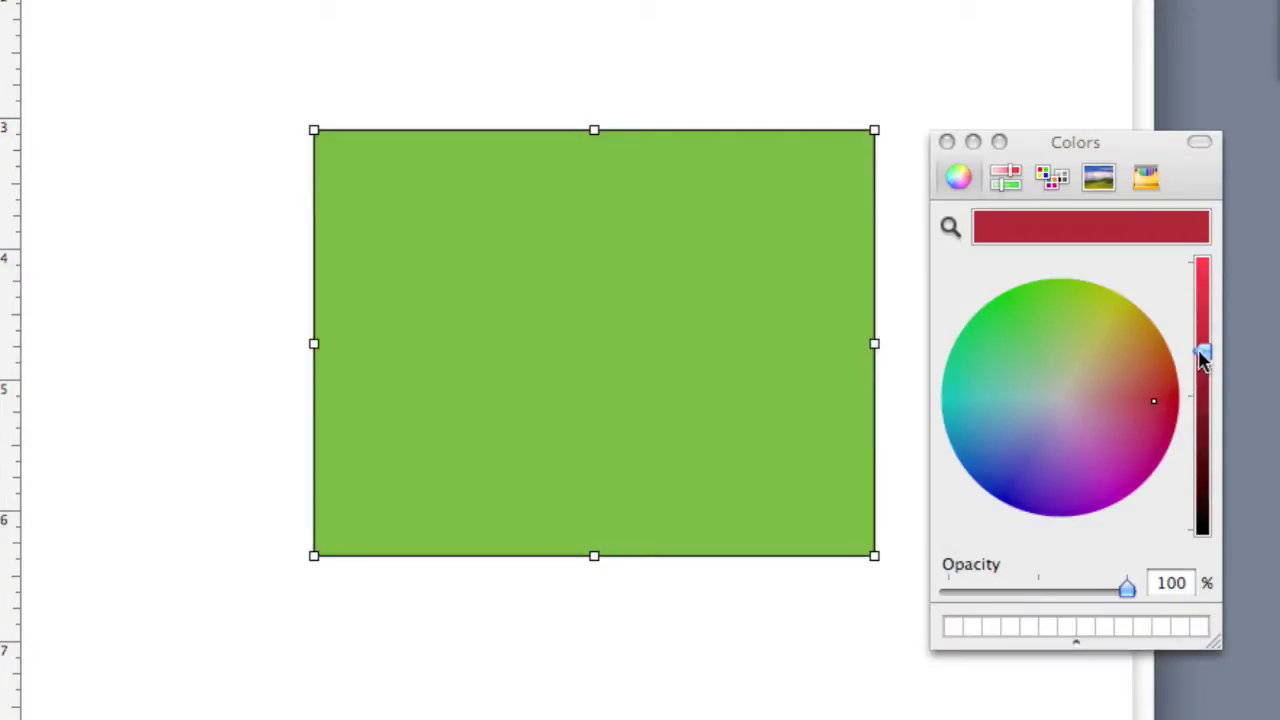
pyautogui.moveTo(1156, 236); pyautogui.dragTo(672, 256)
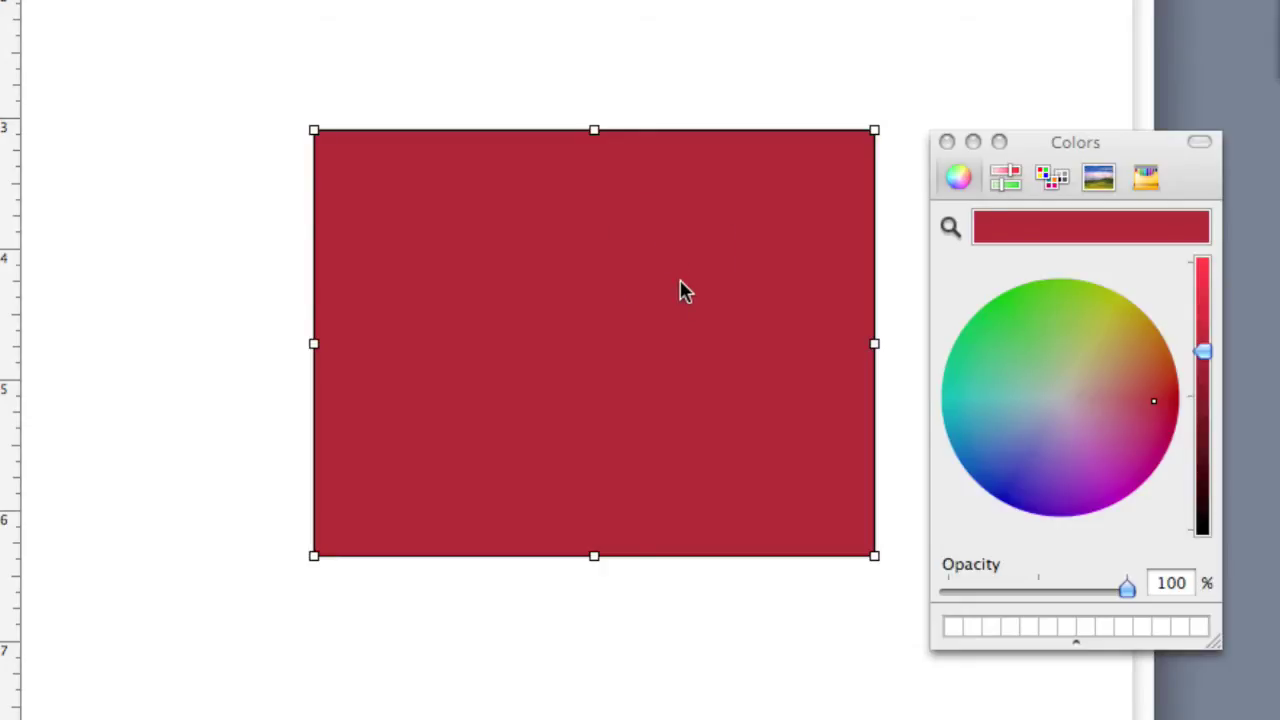
# Brighten the colour wheel, choose a light green and save it in the first empty swatch.
pyautogui.moveTo(1201, 355); pyautogui.dragTo(1207, 312)
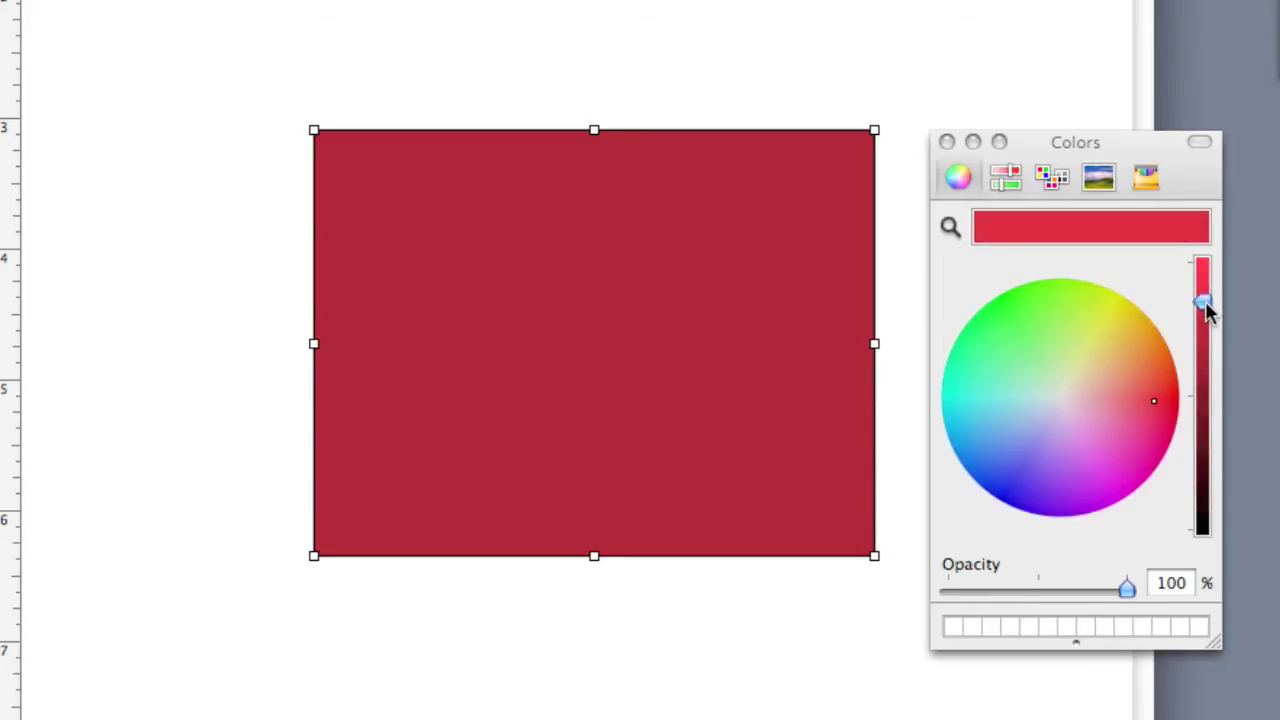
pyautogui.click(1052, 351)
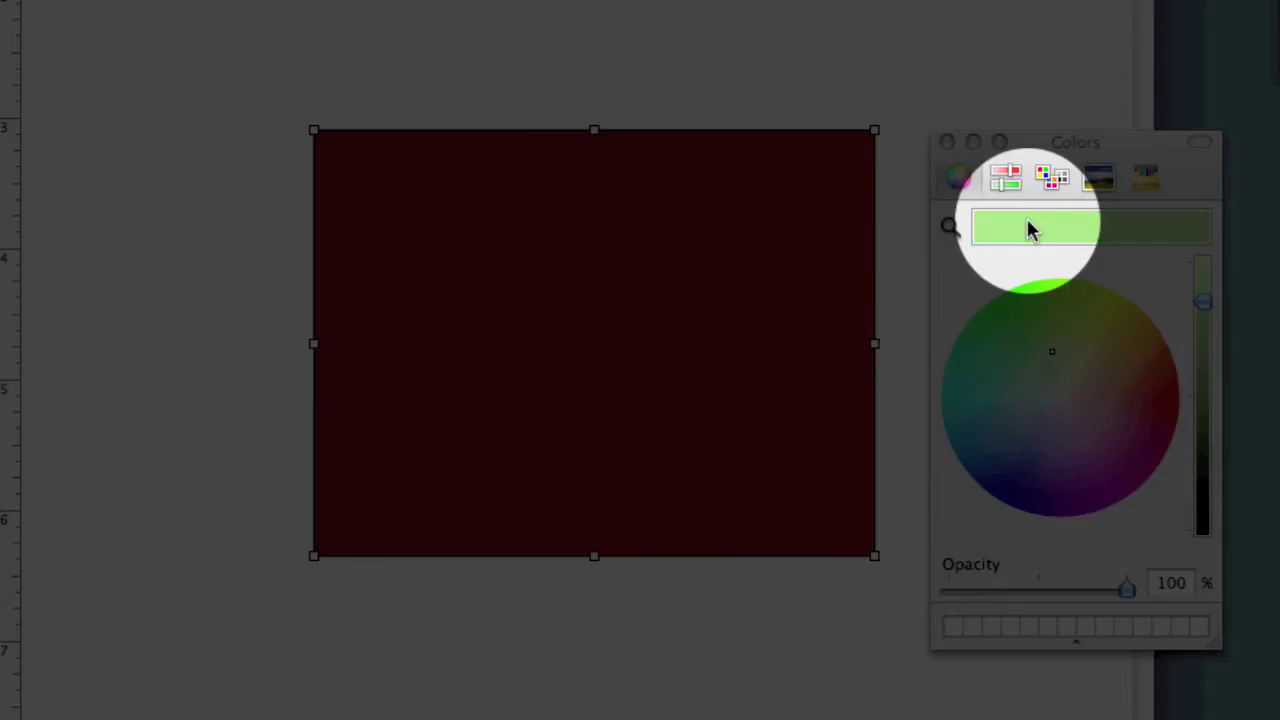
pyautogui.moveTo(1027, 218); pyautogui.dragTo(954, 631)
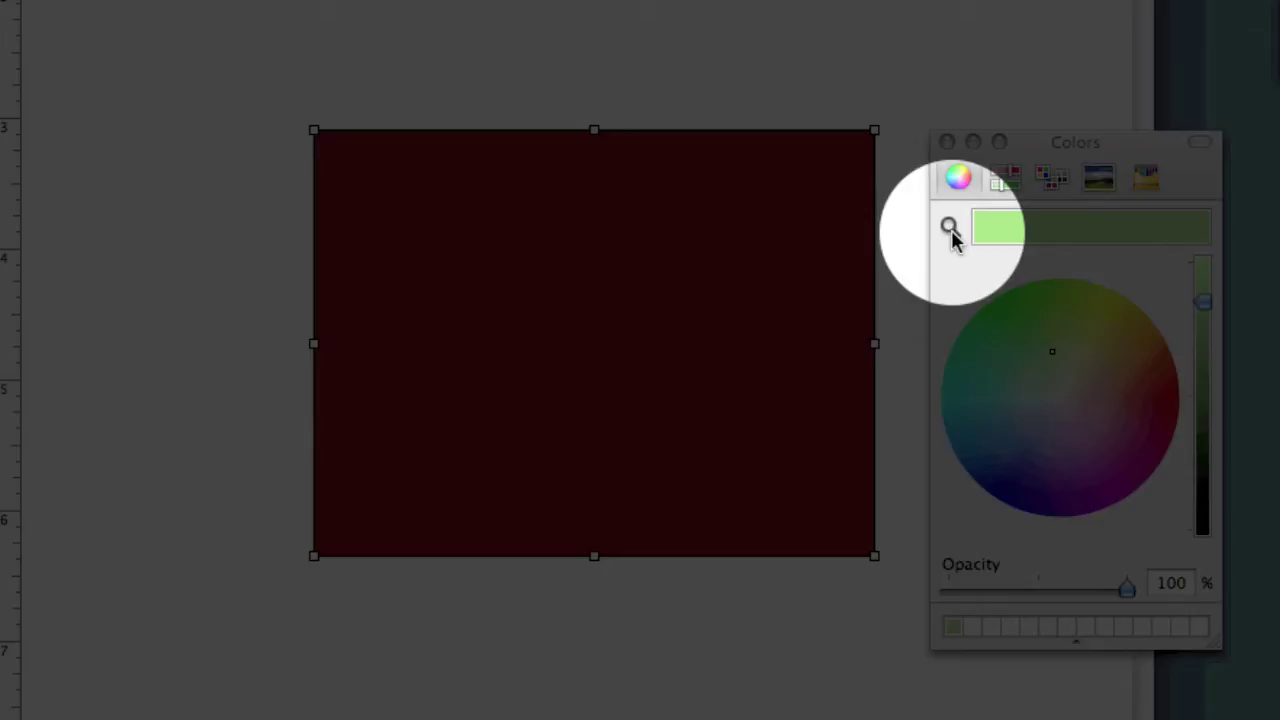
# Sample the orange of the iWork.com icon with the magnifier and fill the rectangle with it.
pyautogui.click(950, 228)
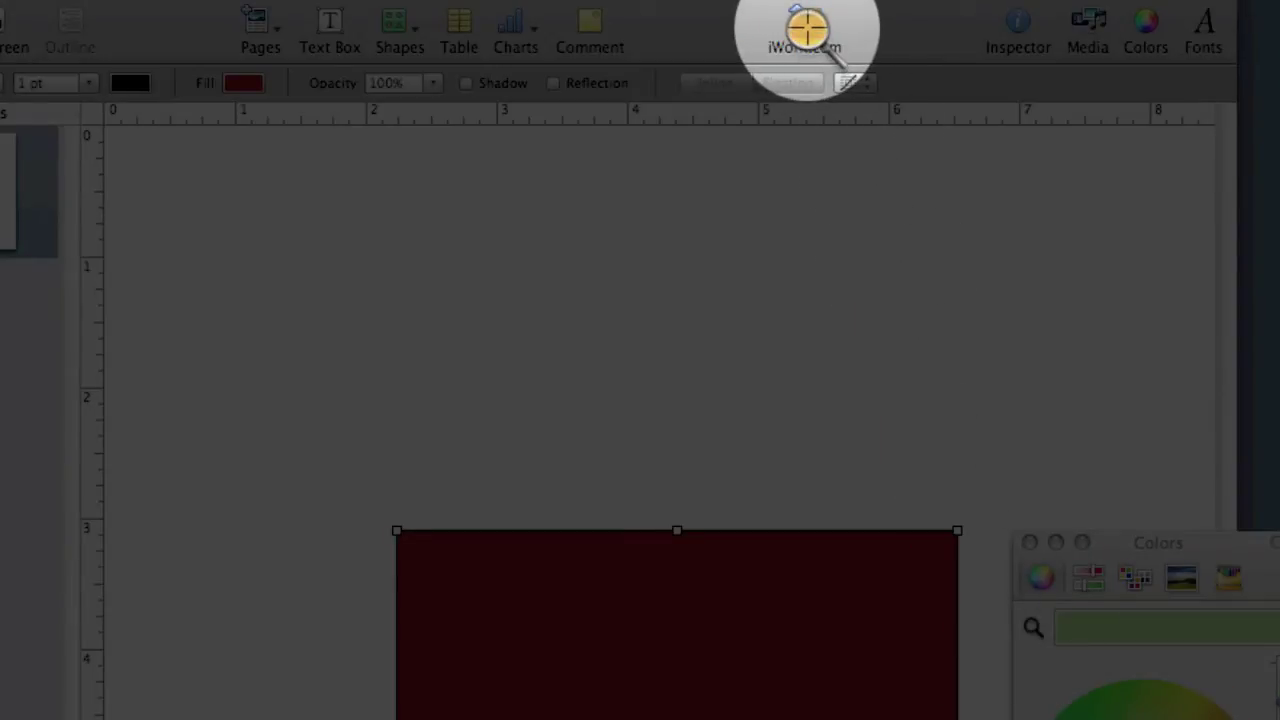
pyautogui.click(806, 30)
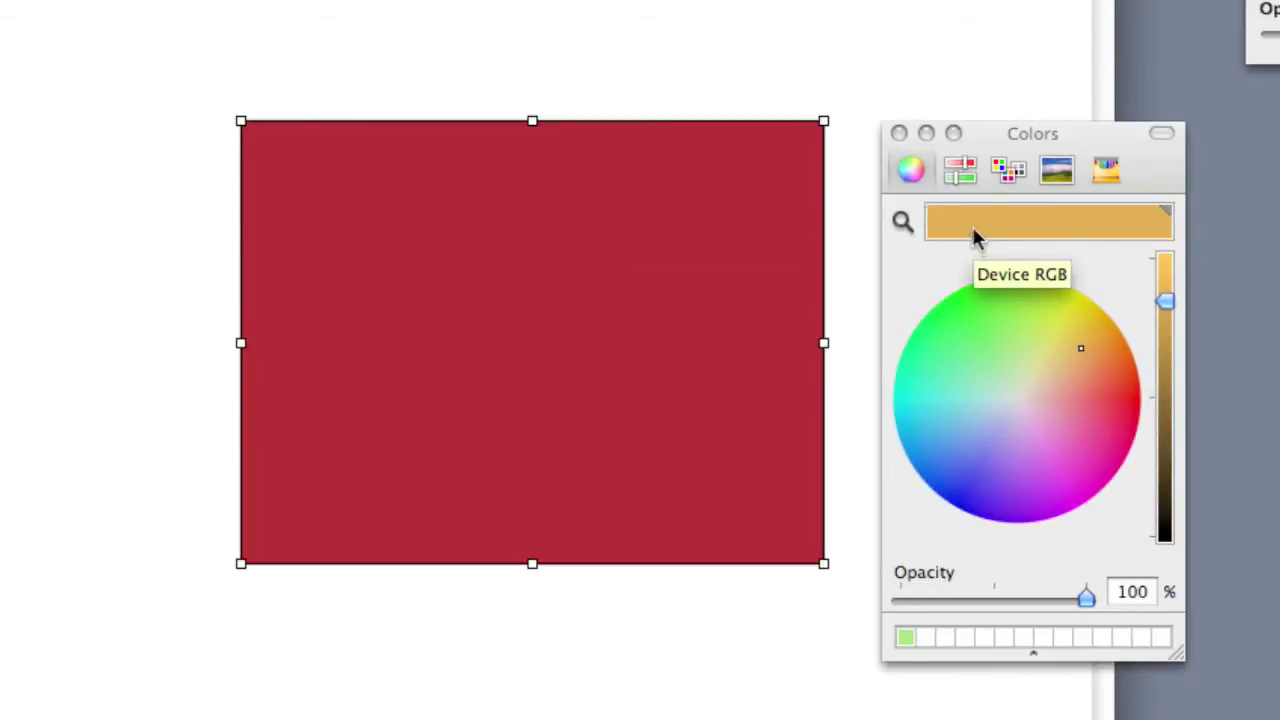
pyautogui.moveTo(975, 238); pyautogui.dragTo(628, 238)
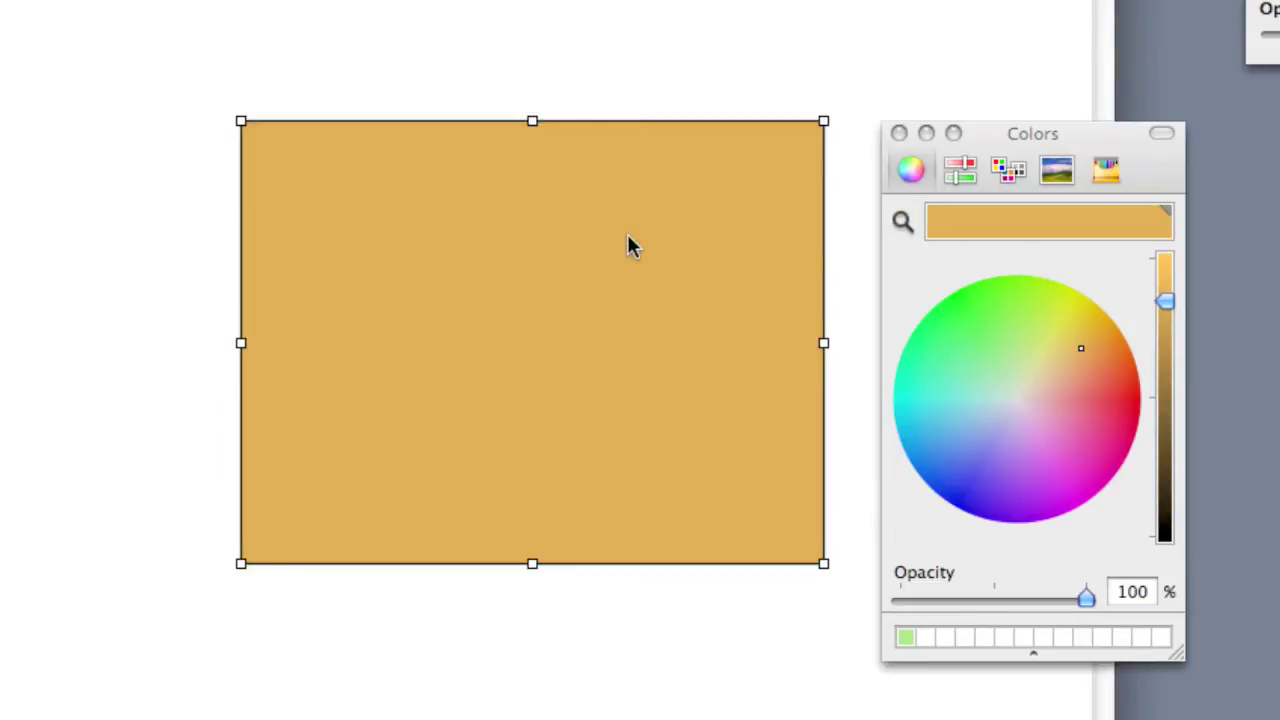
# Mix a purple with RGB sliders at red 67, green 44, blue 182, fill the rectangle with it and save it as the second swatch.
pyautogui.click(958, 170)
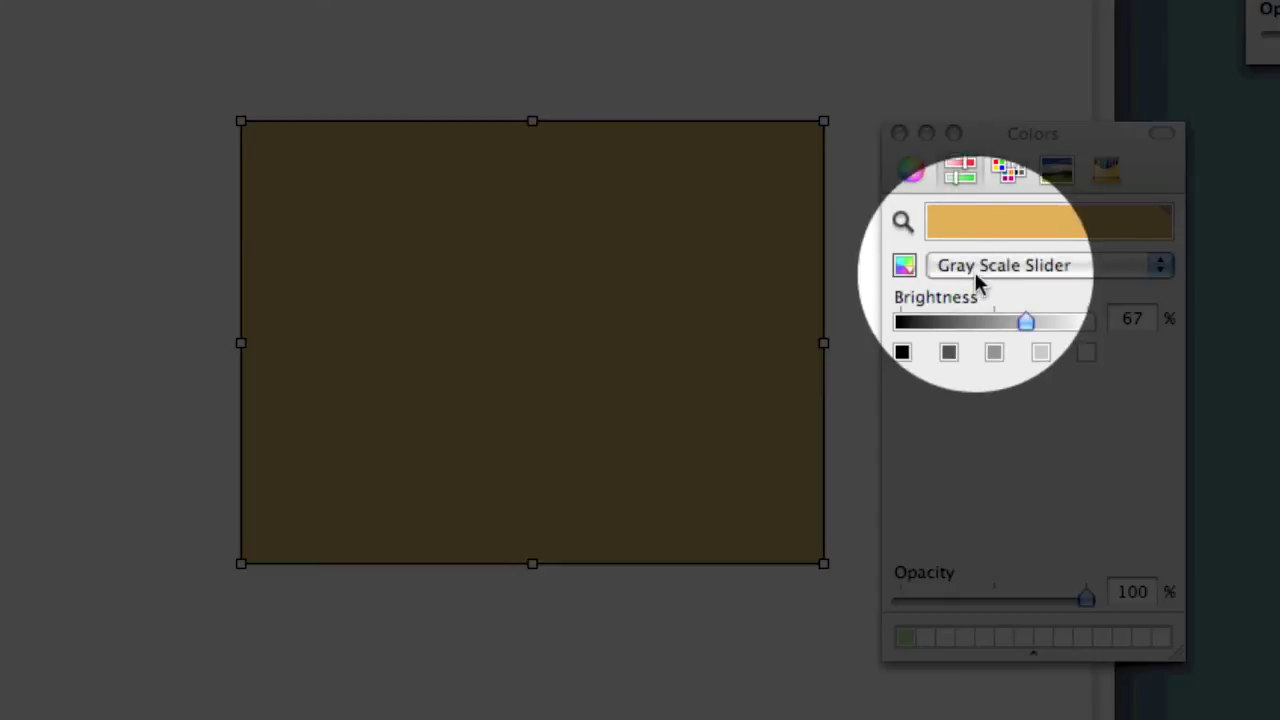
pyautogui.click(975, 272)
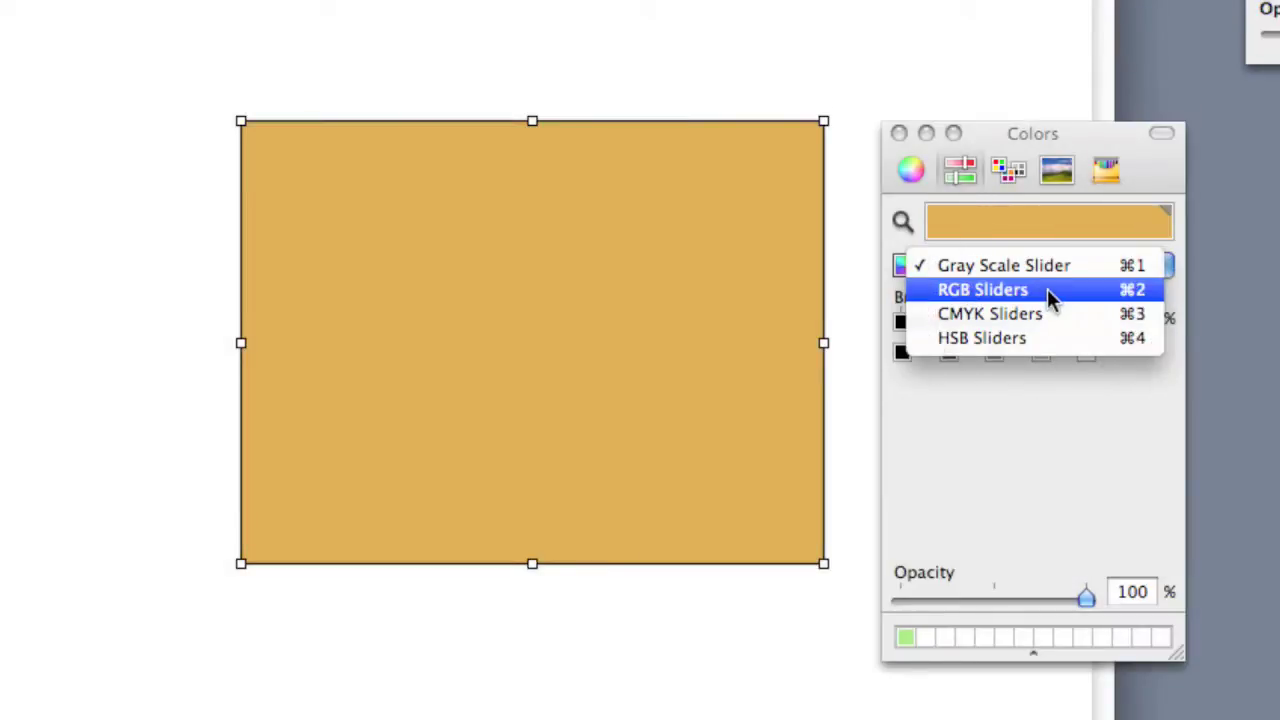
pyautogui.click(1047, 290)
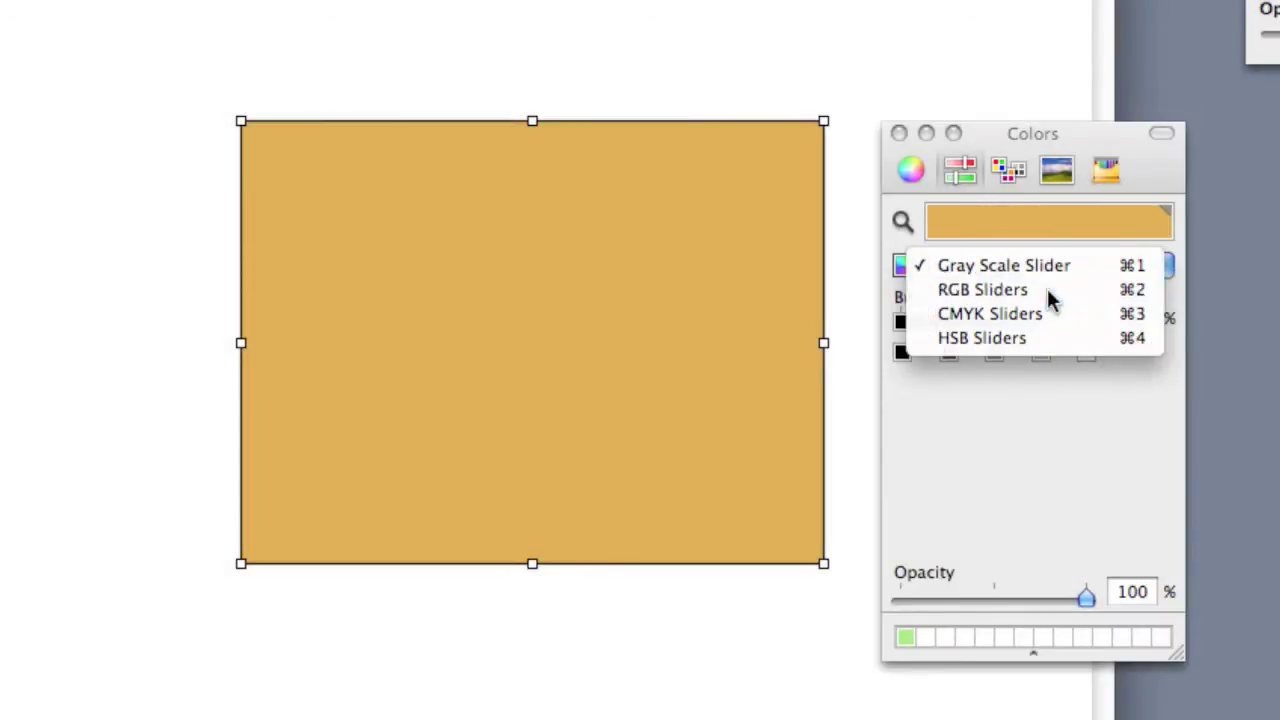
pyautogui.moveTo(1056, 326); pyautogui.dragTo(954, 337)
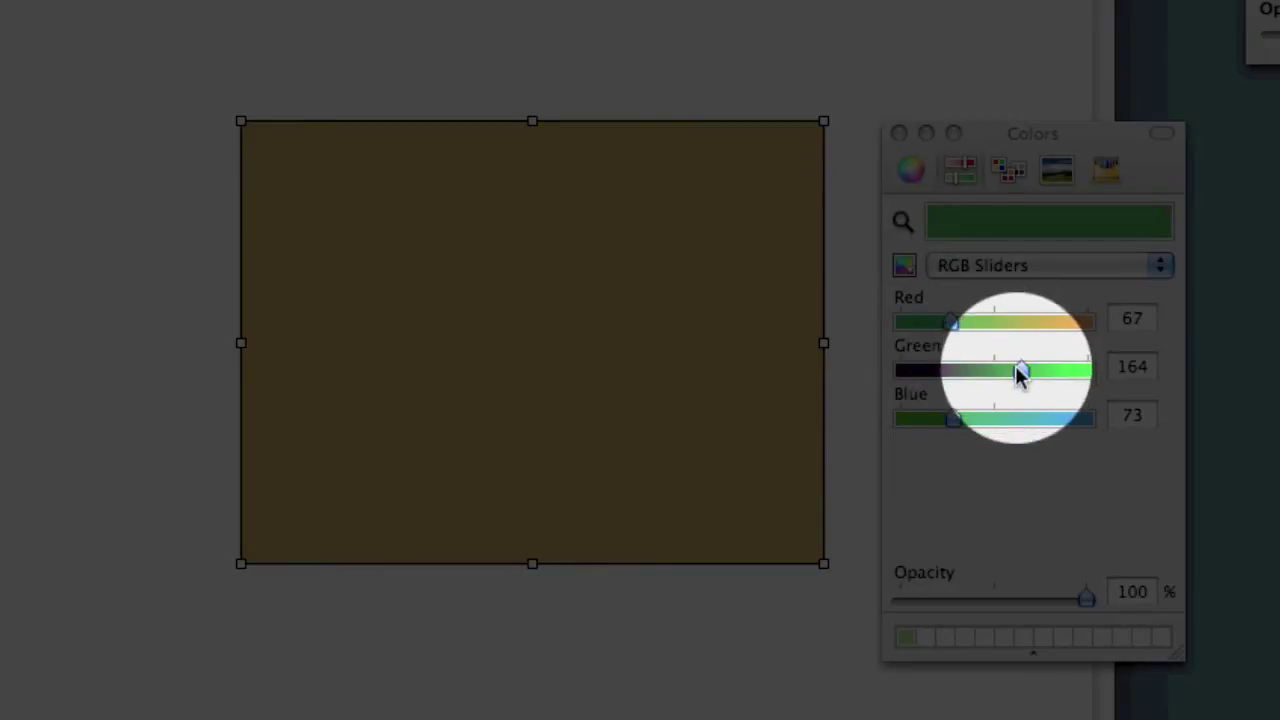
pyautogui.moveTo(1020, 371); pyautogui.dragTo(1034, 432)
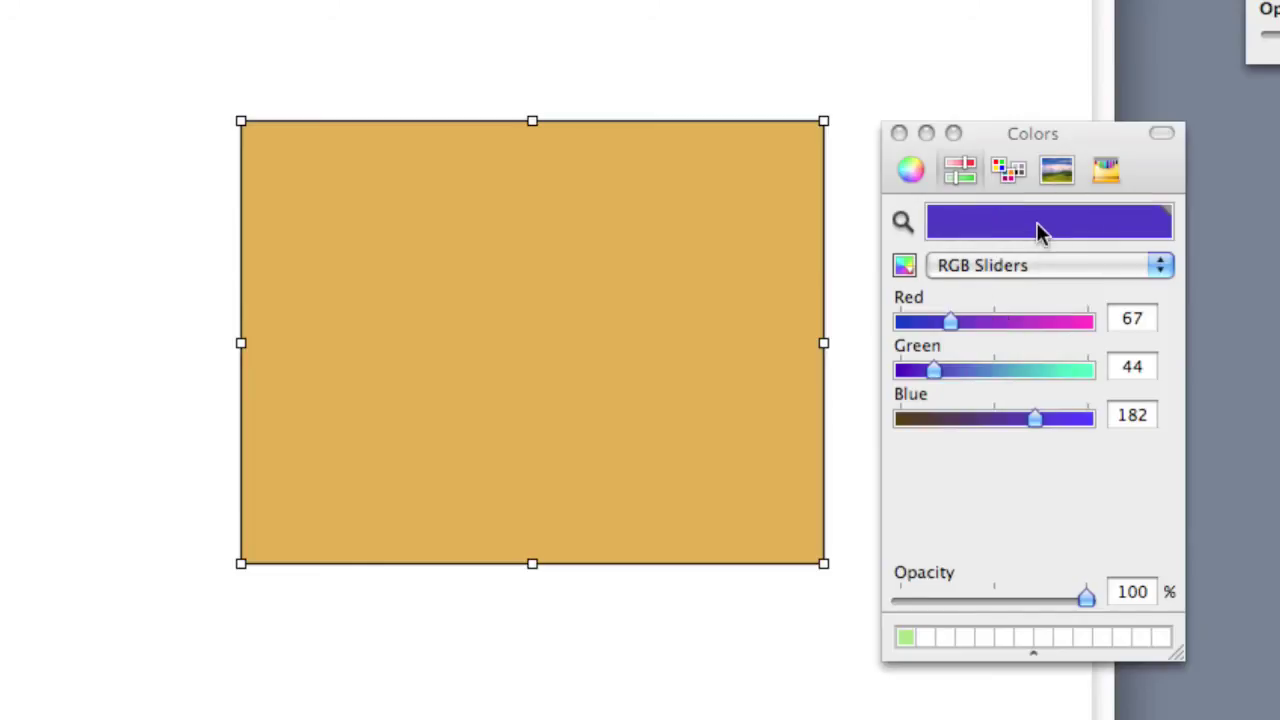
pyautogui.moveTo(1037, 234); pyautogui.dragTo(562, 240)
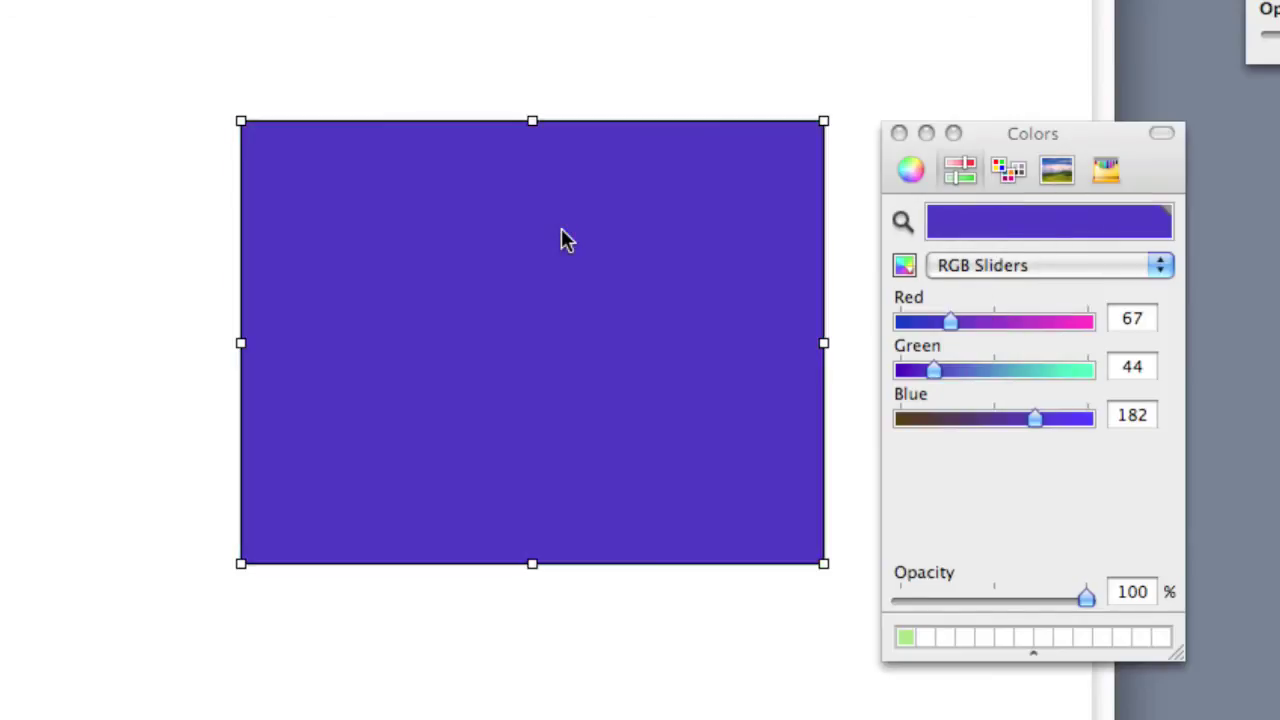
pyautogui.moveTo(944, 234); pyautogui.dragTo(929, 640)
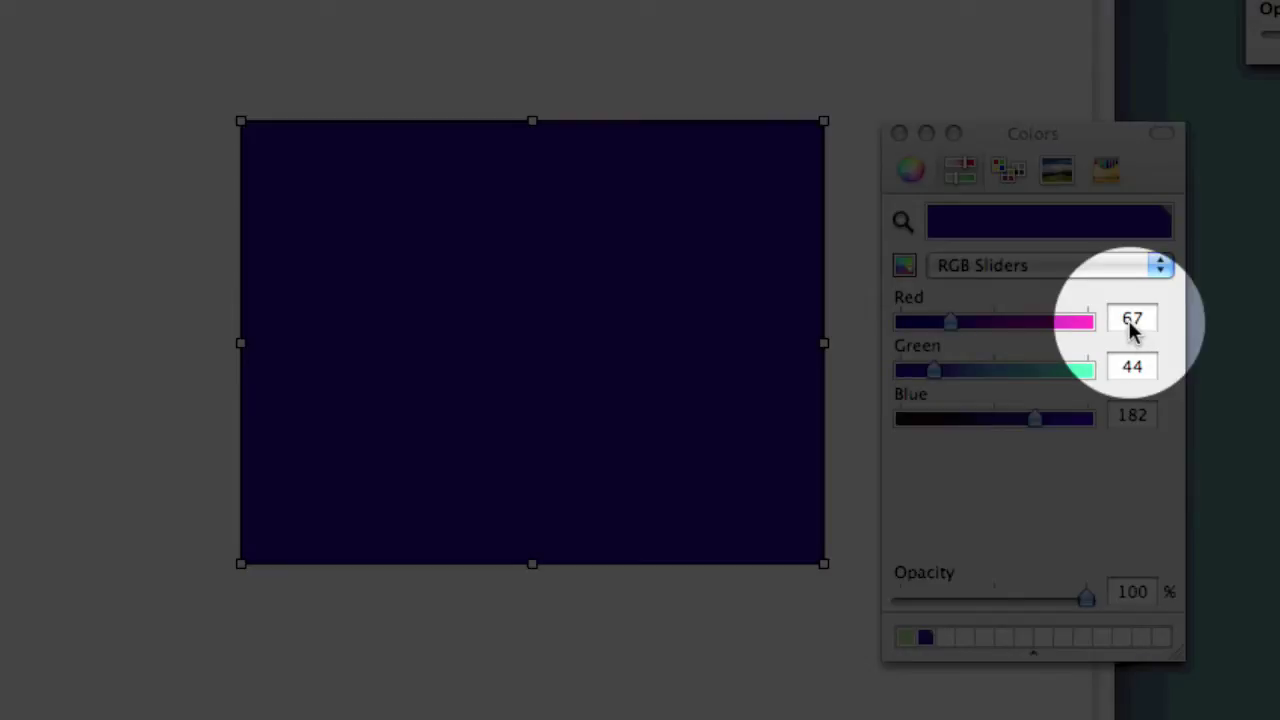
# Save the RGB colour red 230, green 50, blue 190 as the third swatch and fill the rectangle with it.
pyautogui.click(1130, 325)
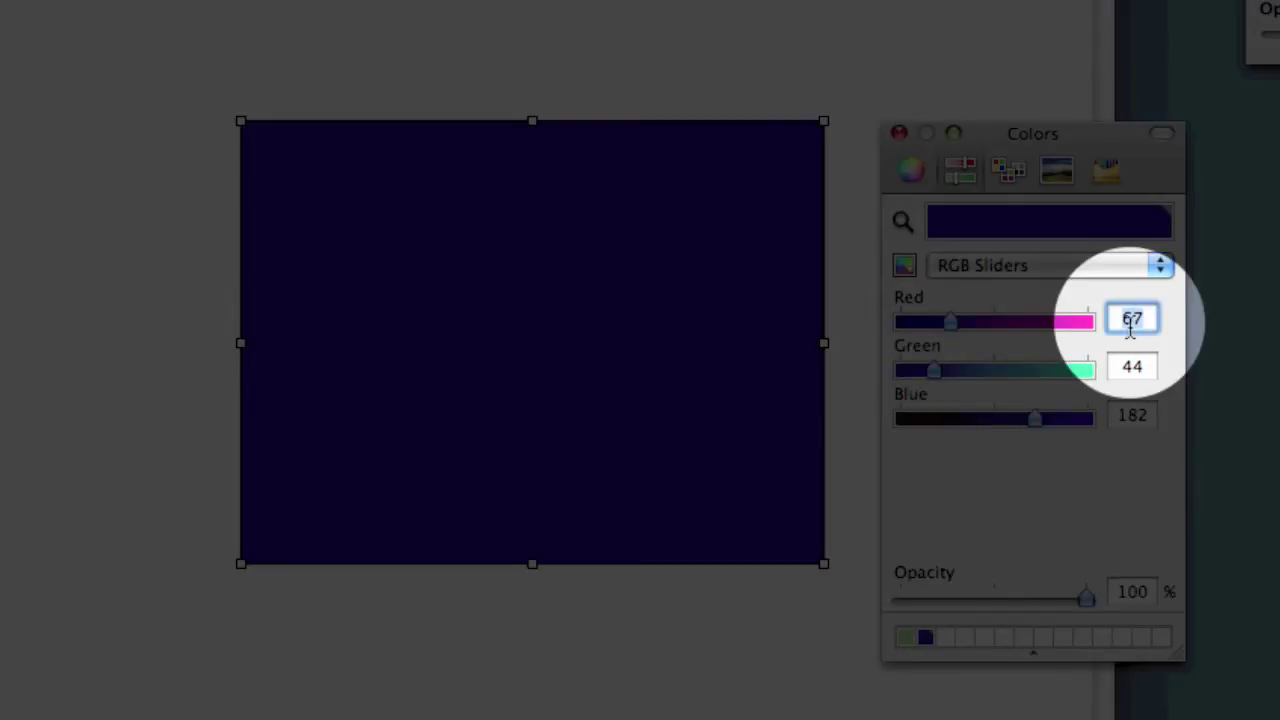
pyautogui.write('230')
pyautogui.press('Return')
pyautogui.press('Tab')
pyautogui.write('50')
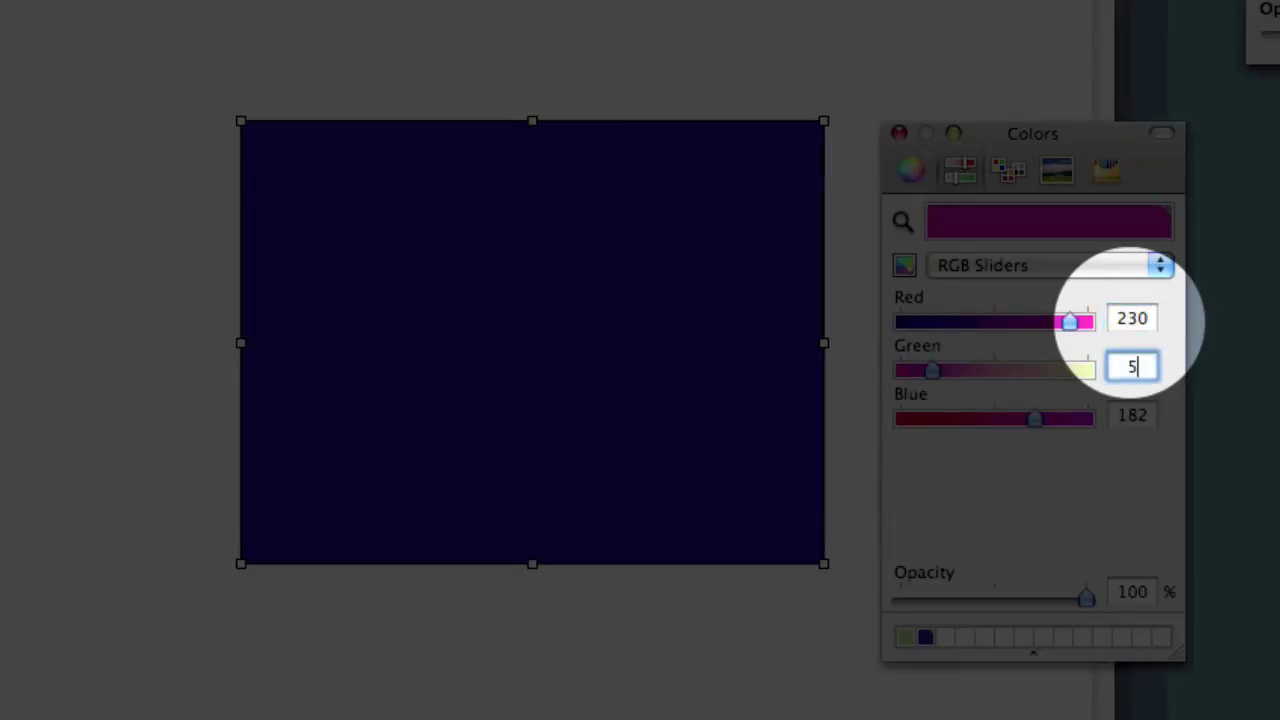
pyautogui.press('Tab')
pyautogui.write('1')
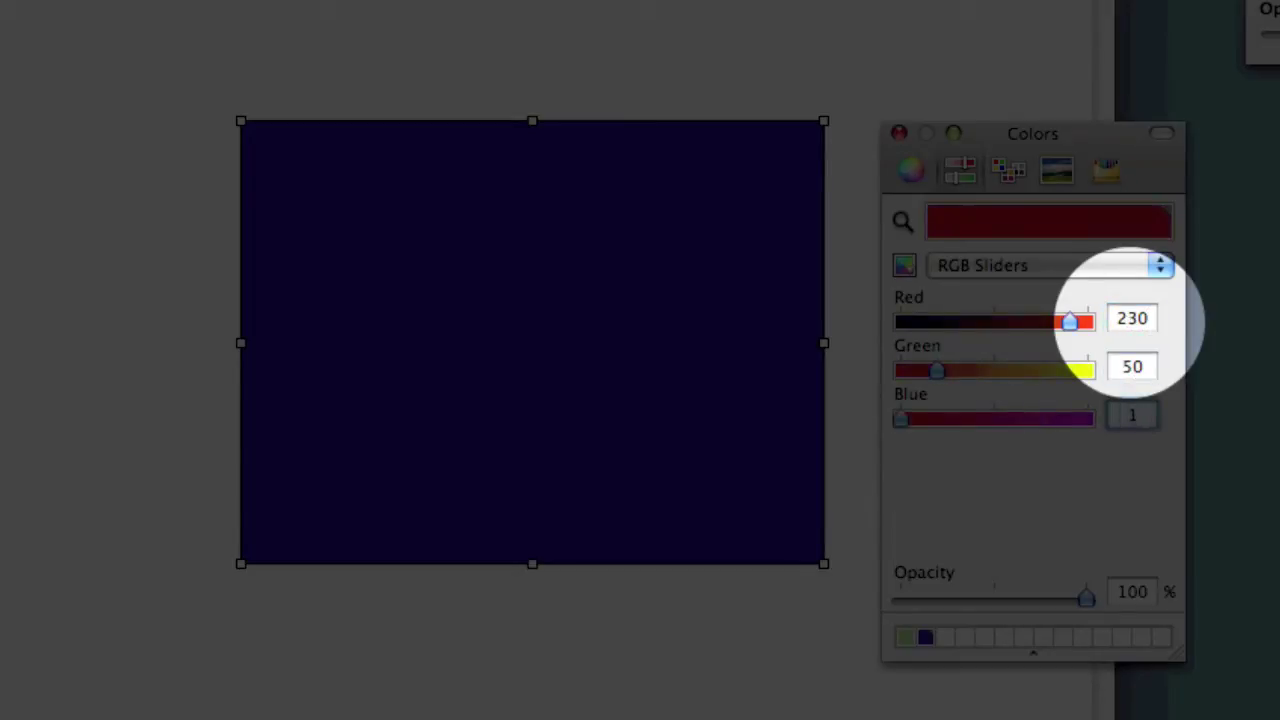
pyautogui.write('90')
pyautogui.press('Tab')
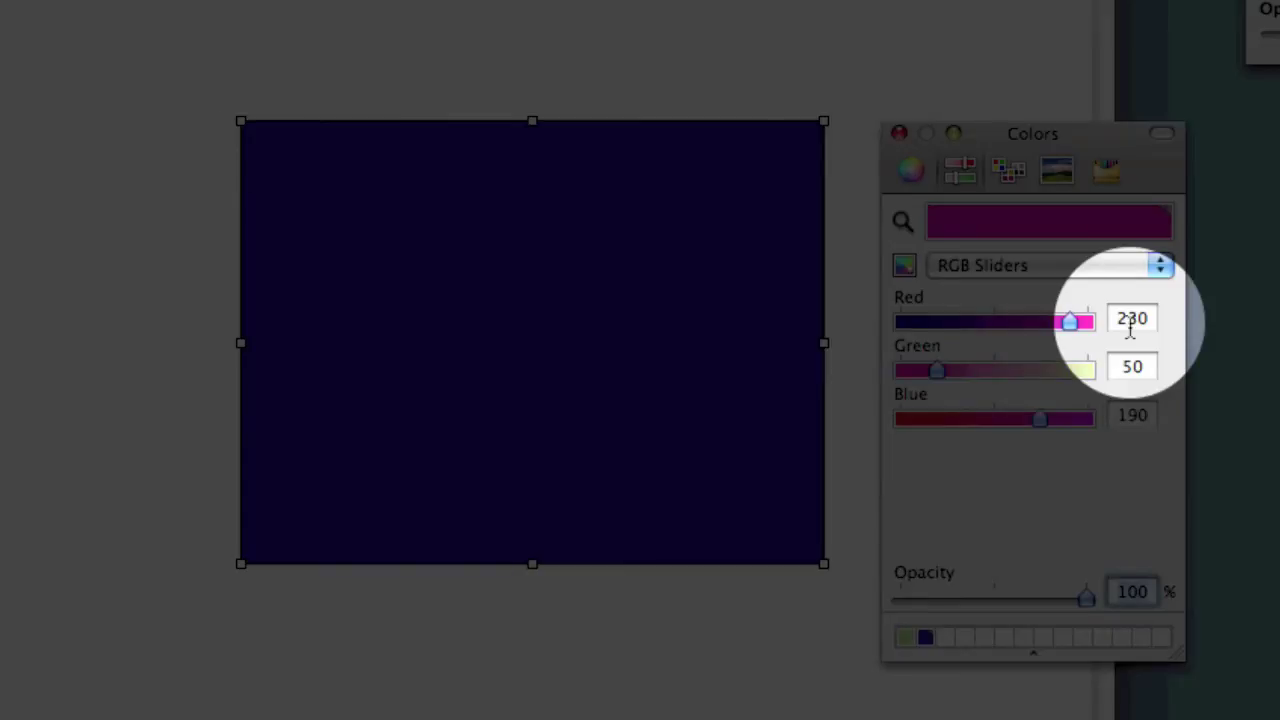
pyautogui.moveTo(1063, 234); pyautogui.dragTo(946, 638)
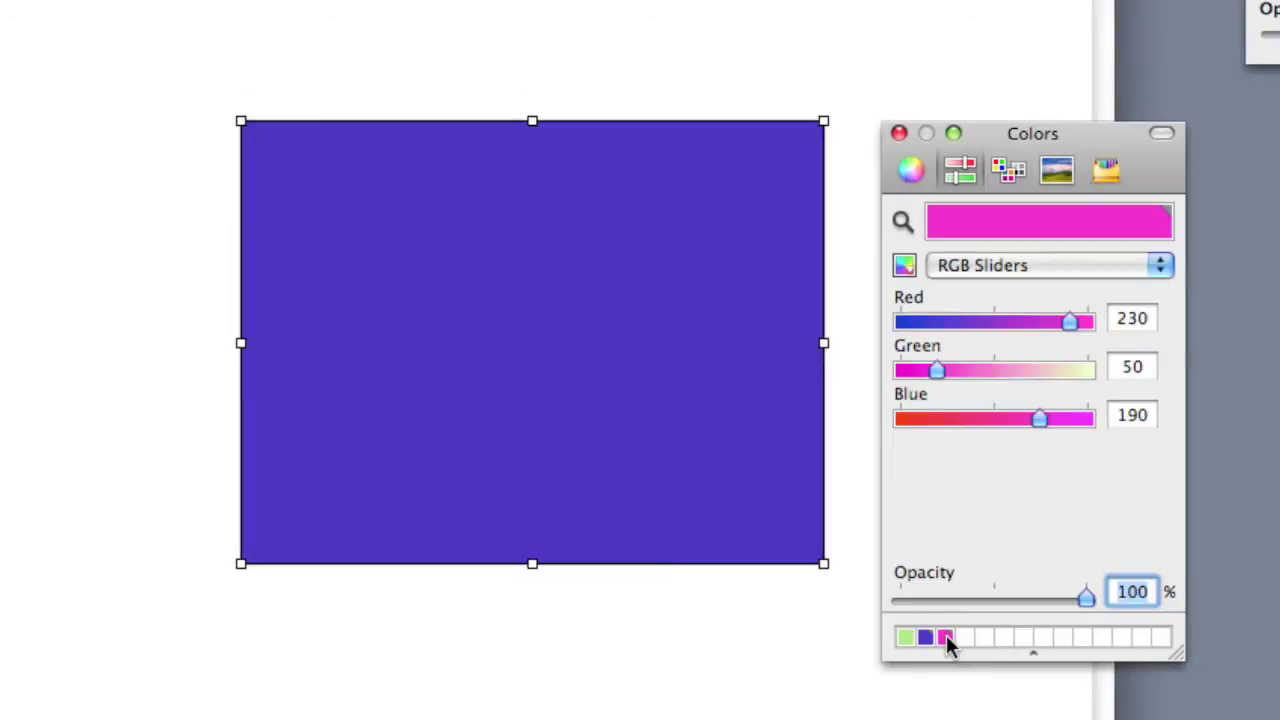
pyautogui.moveTo(946, 637); pyautogui.dragTo(541, 265)
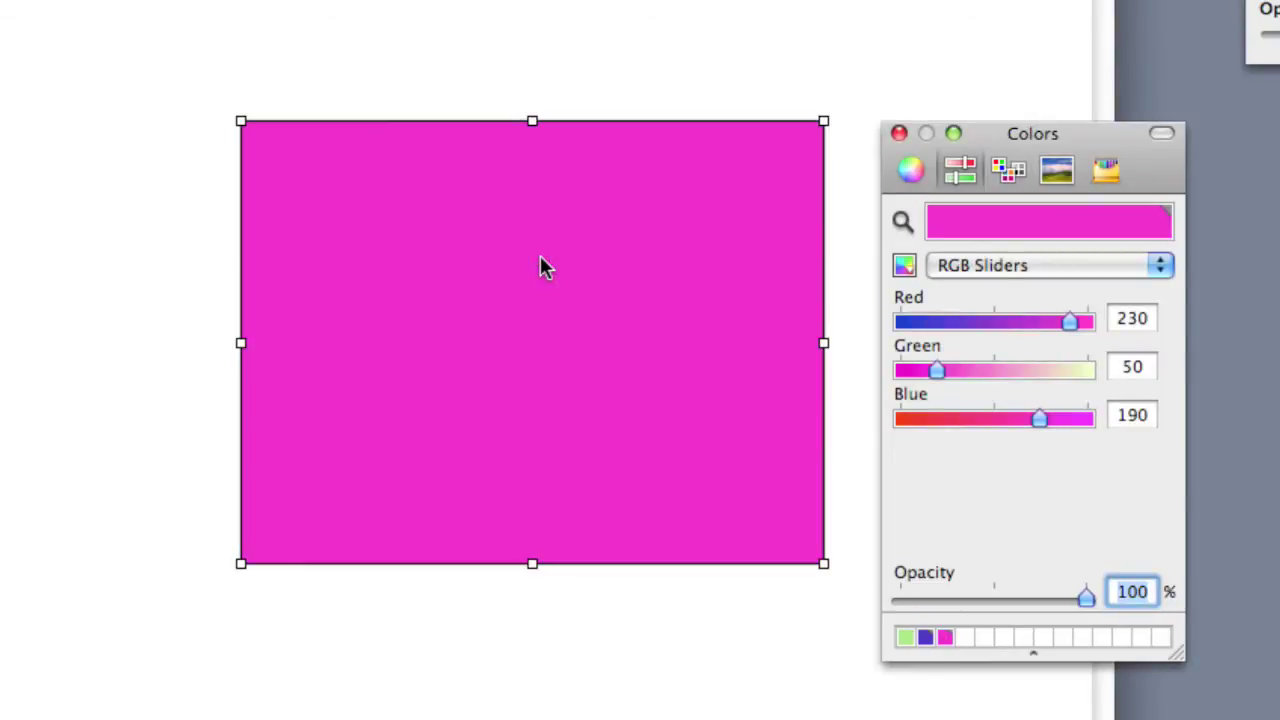
# Switch to the Web Safe Colors palette and fill the rectangle with 3300CC.
pyautogui.click(1008, 170)
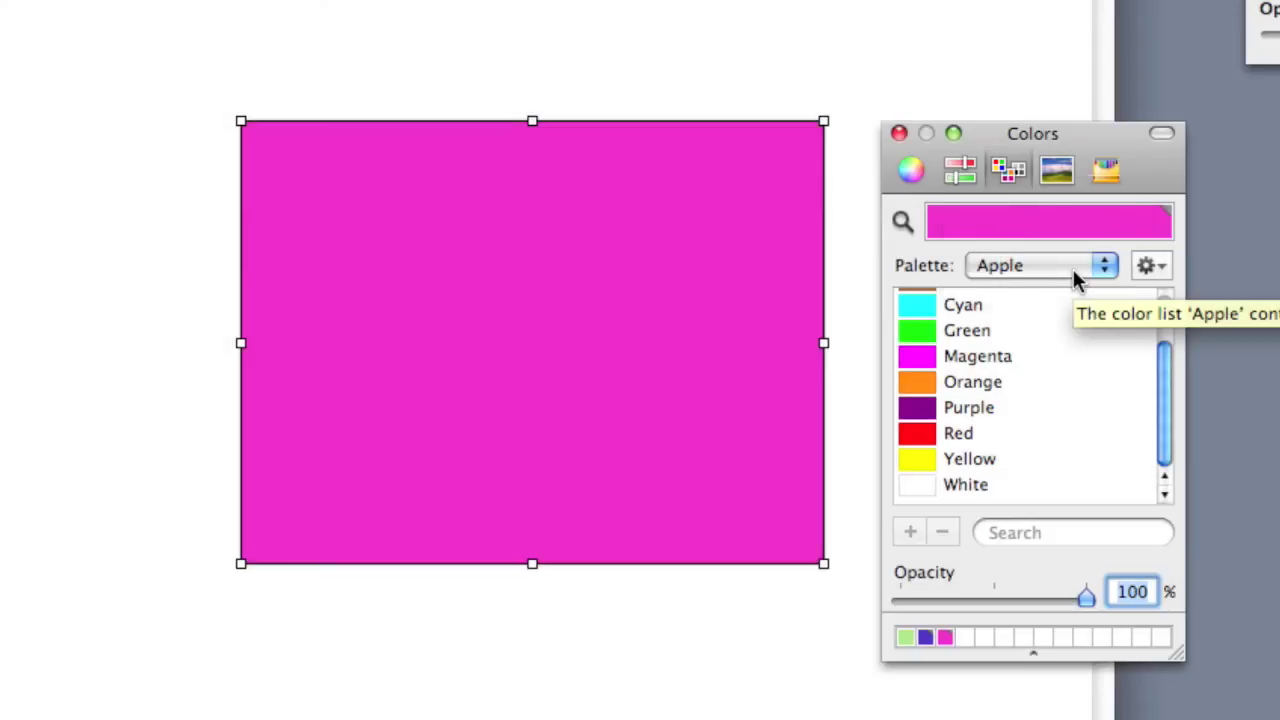
pyautogui.click(1076, 280)
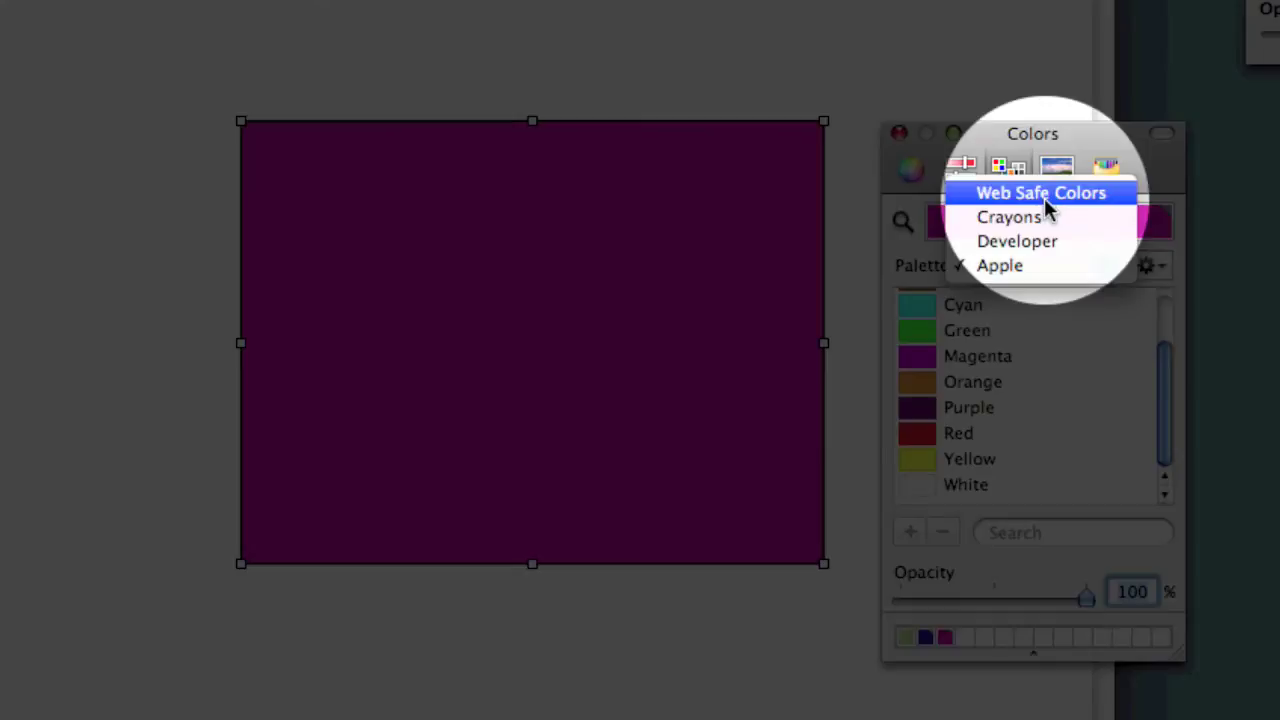
pyautogui.click(1044, 194)
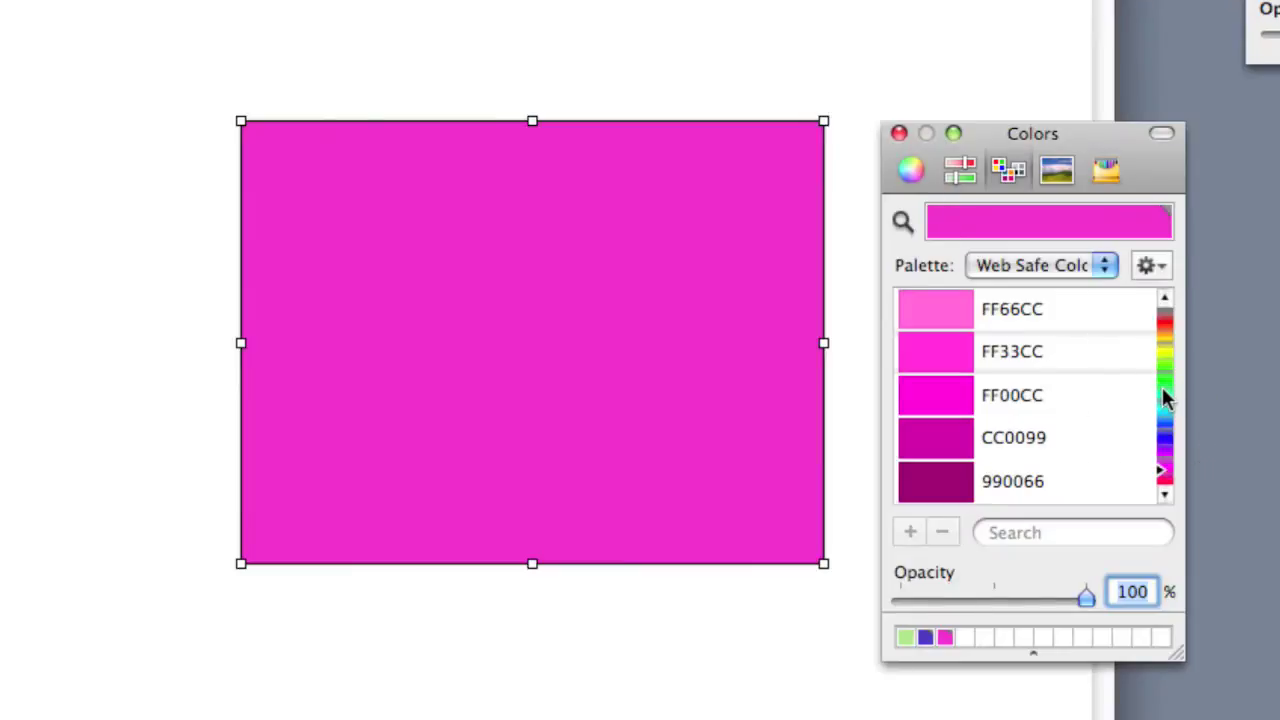
pyautogui.click(1162, 387)
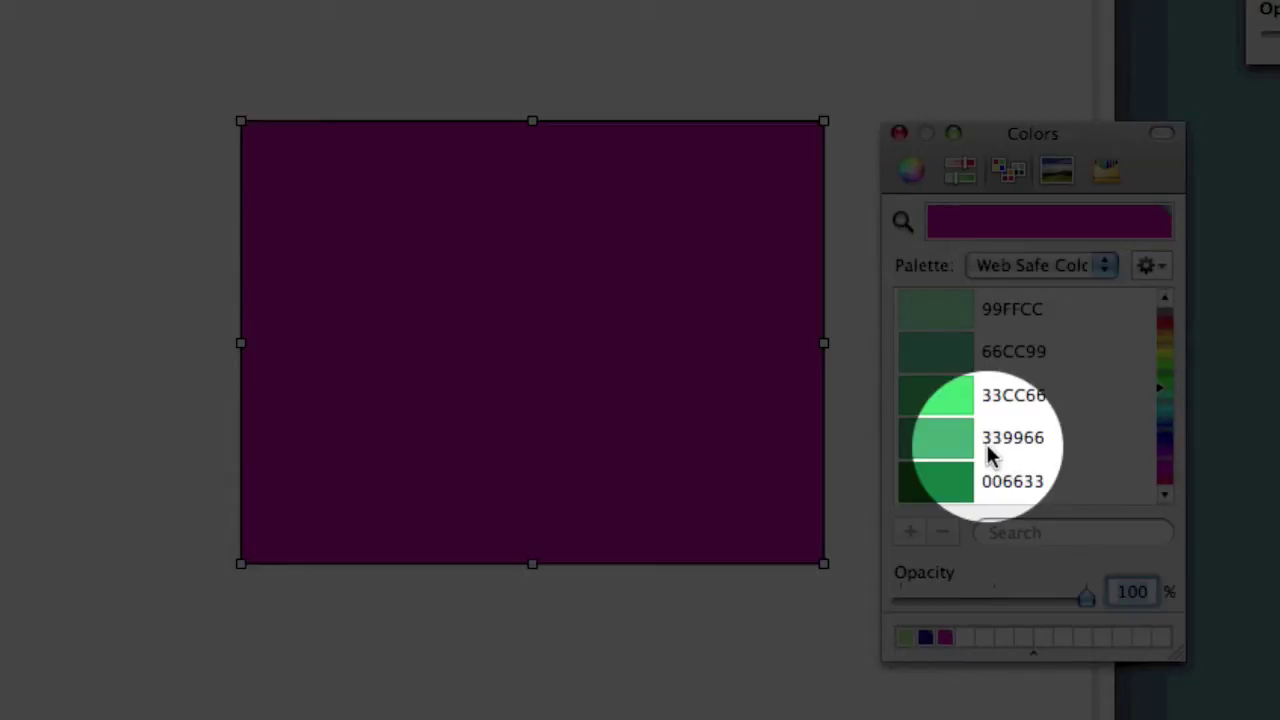
pyautogui.scroll(-10, 984, 444)
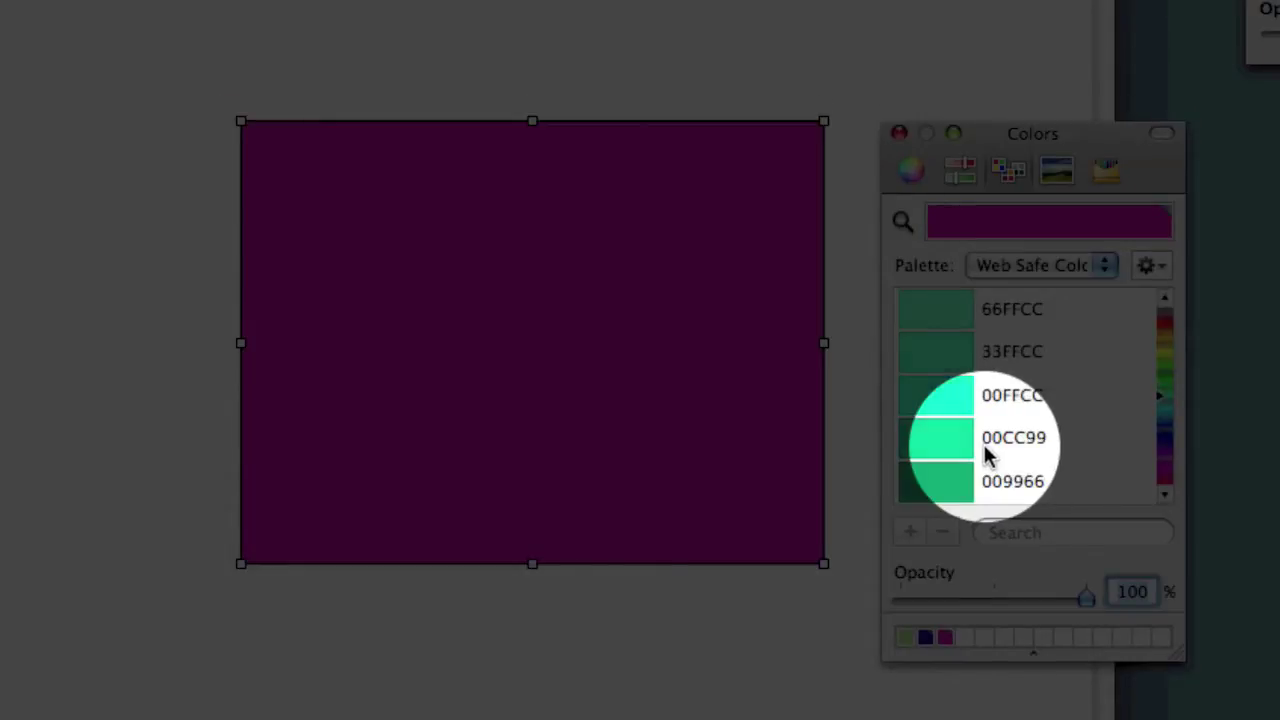
pyautogui.moveTo(984, 444); pyautogui.dragTo(534, 370)
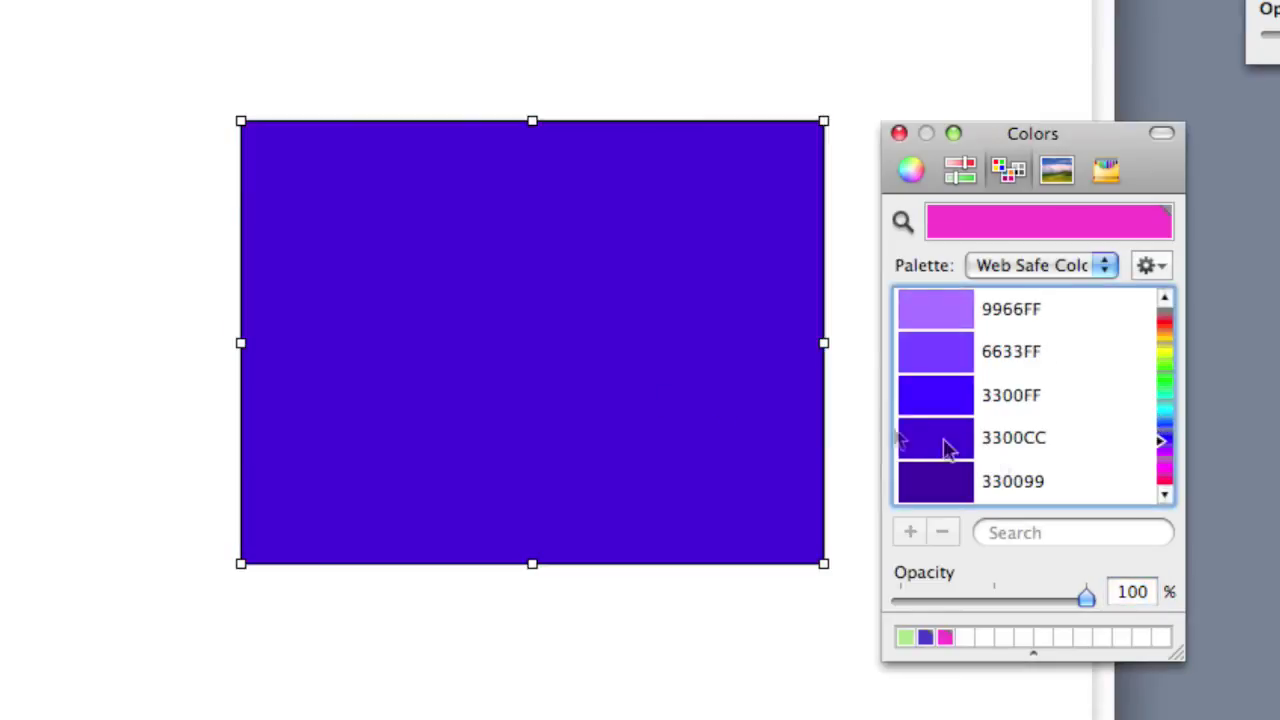
# Search the Web Safe Colors palette for "6633f" and fill the rectangle with 6633FF.
pyautogui.click(1018, 533)
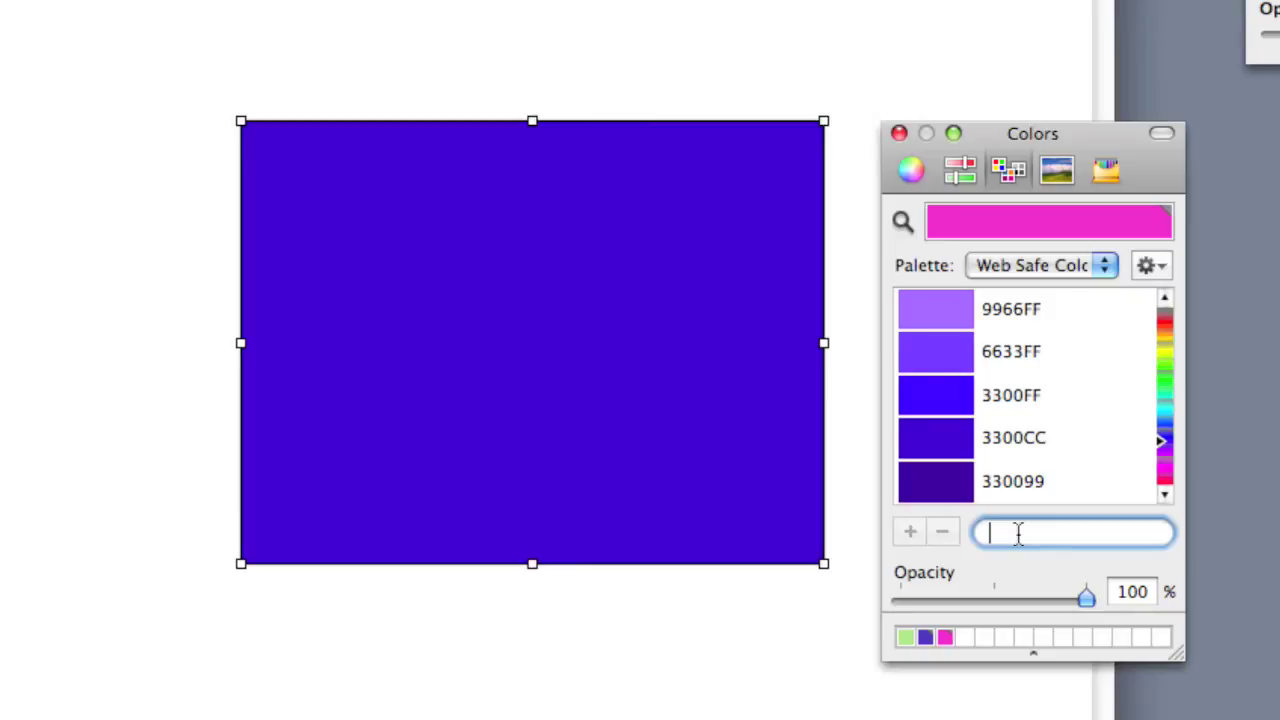
pyautogui.write('6633f')
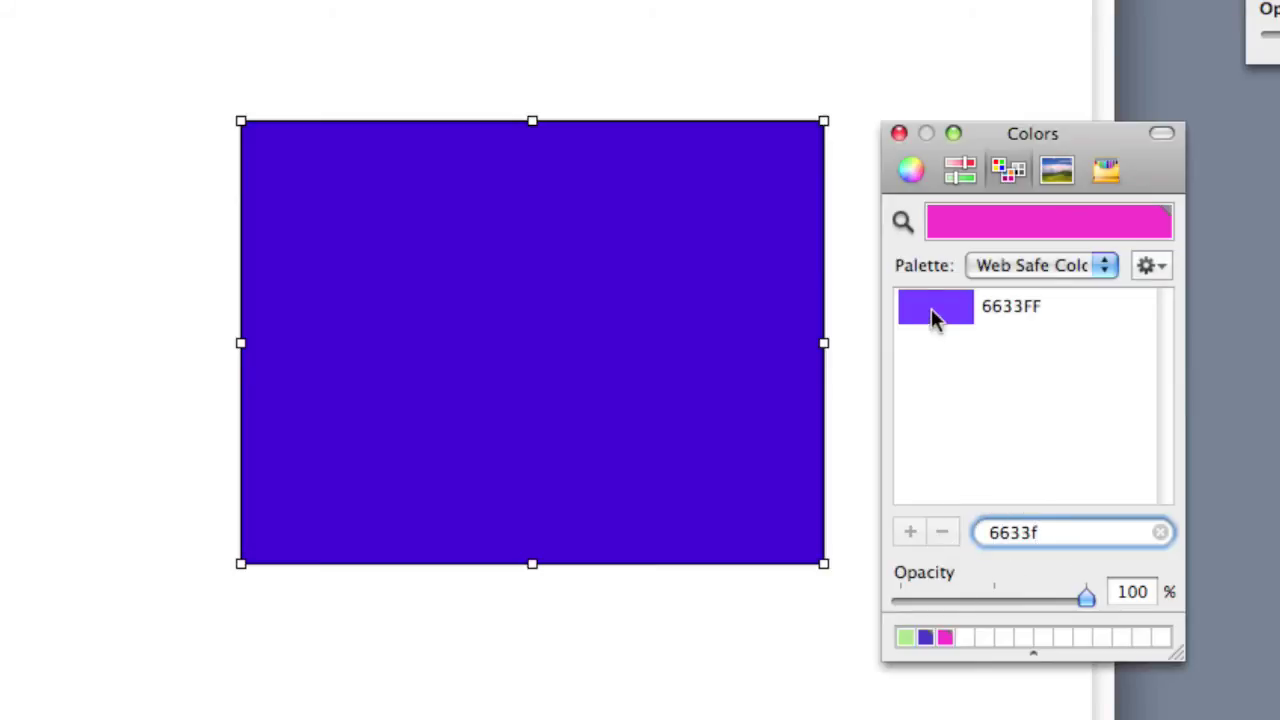
pyautogui.click(935, 317)
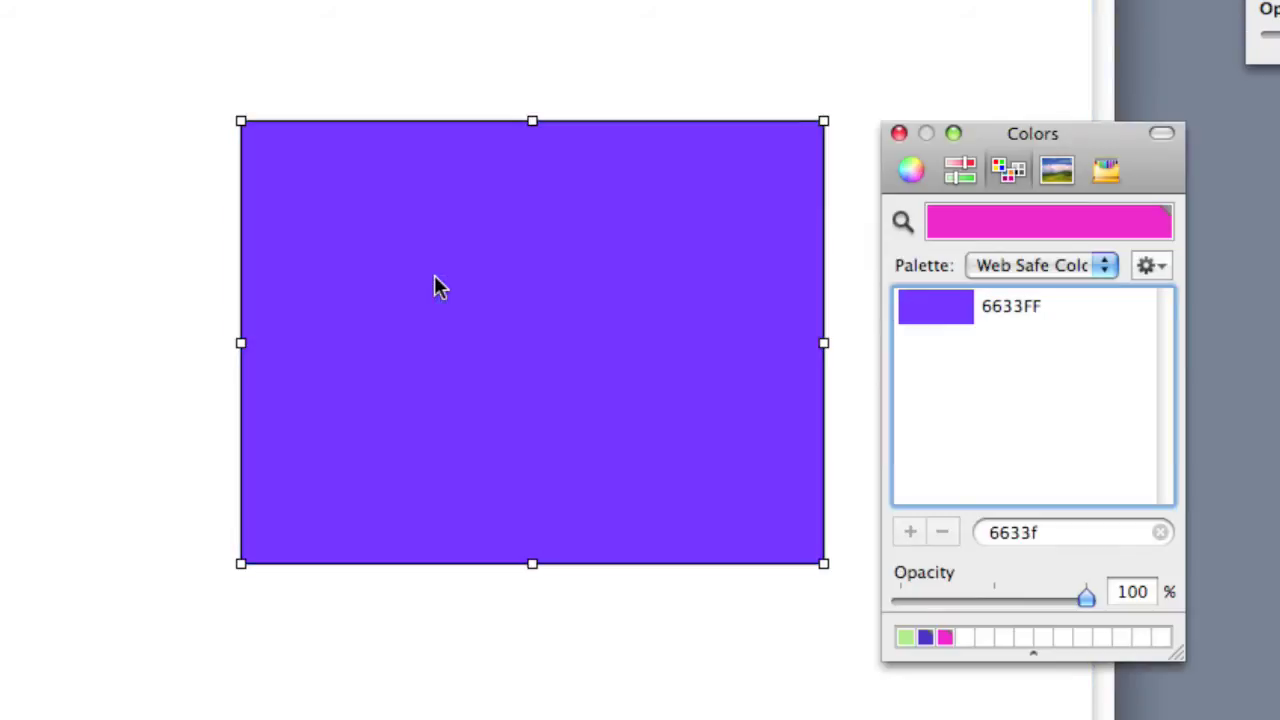
# Switch the colour list to the Crayons palette and clear the search text.
pyautogui.click(1023, 267)
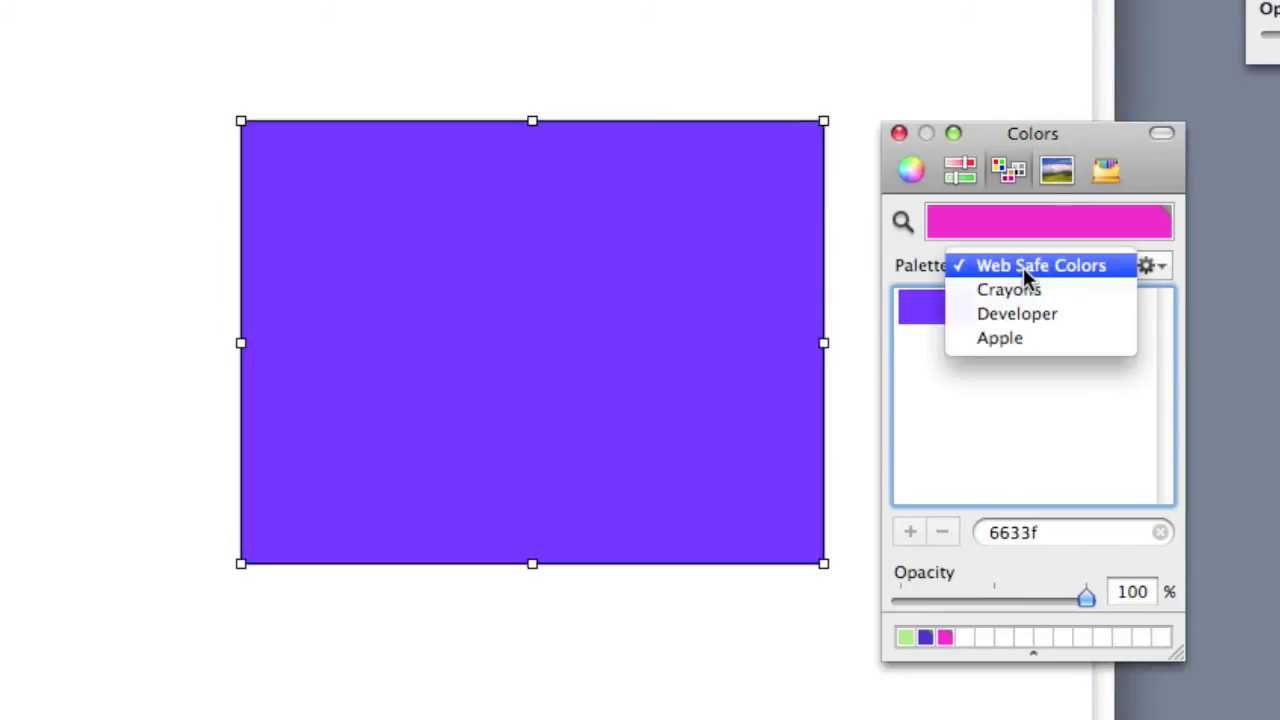
pyautogui.click(1058, 290)
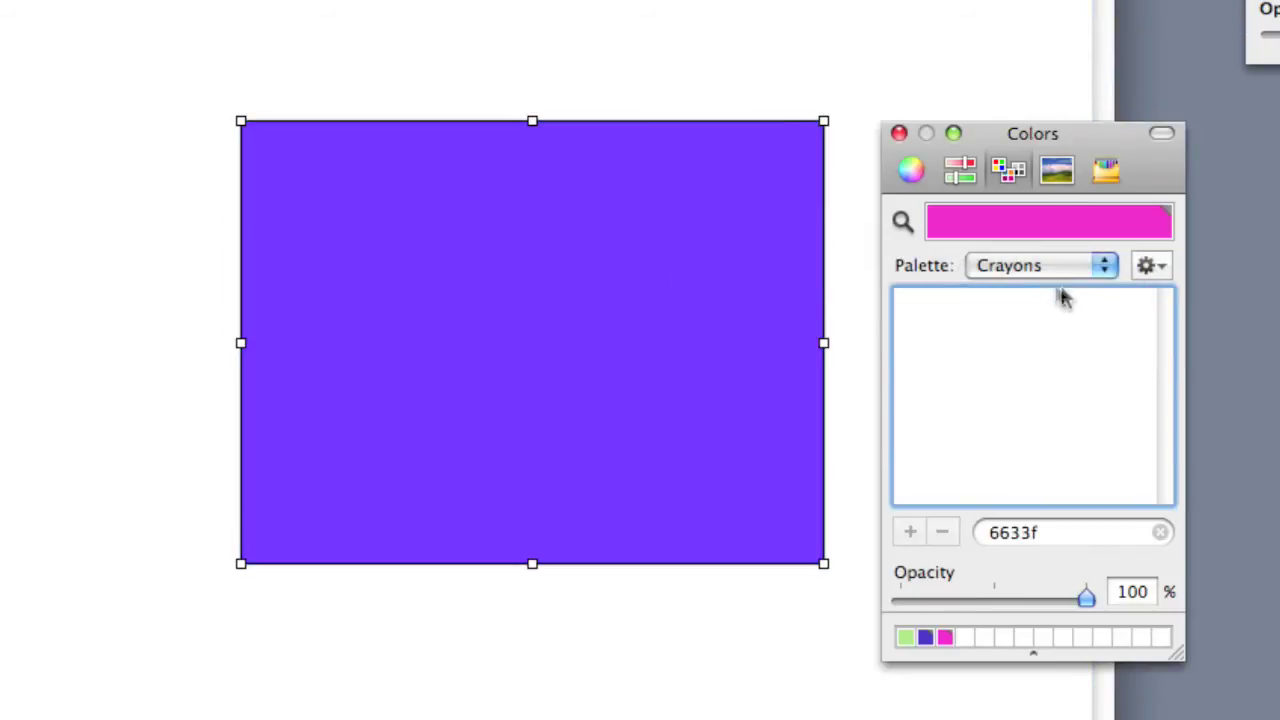
pyautogui.click(1105, 170)
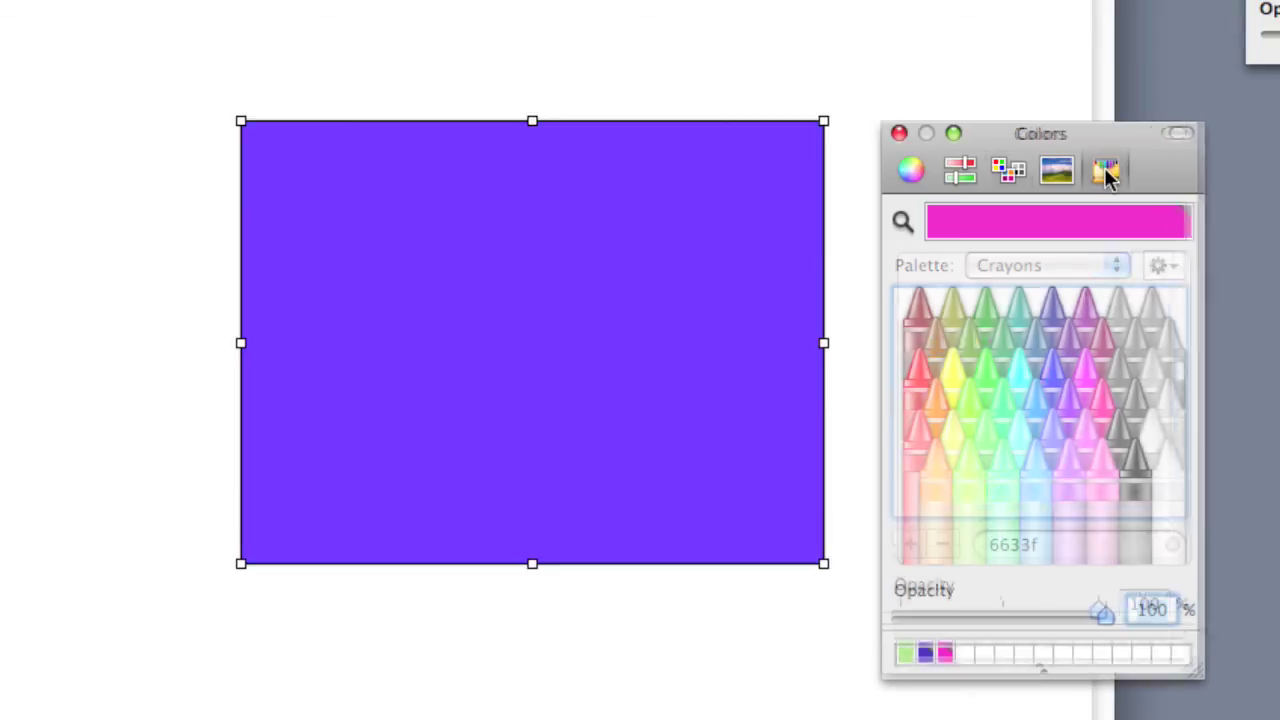
pyautogui.click(998, 172)
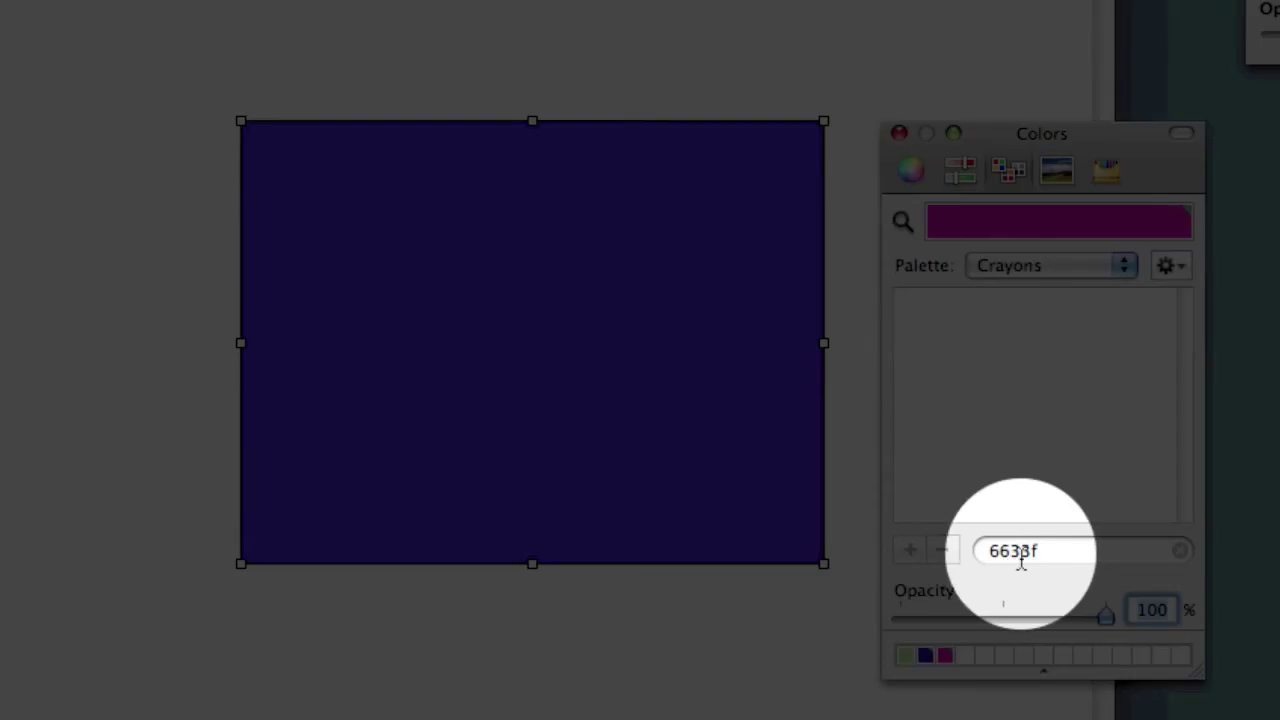
pyautogui.click(1180, 552)
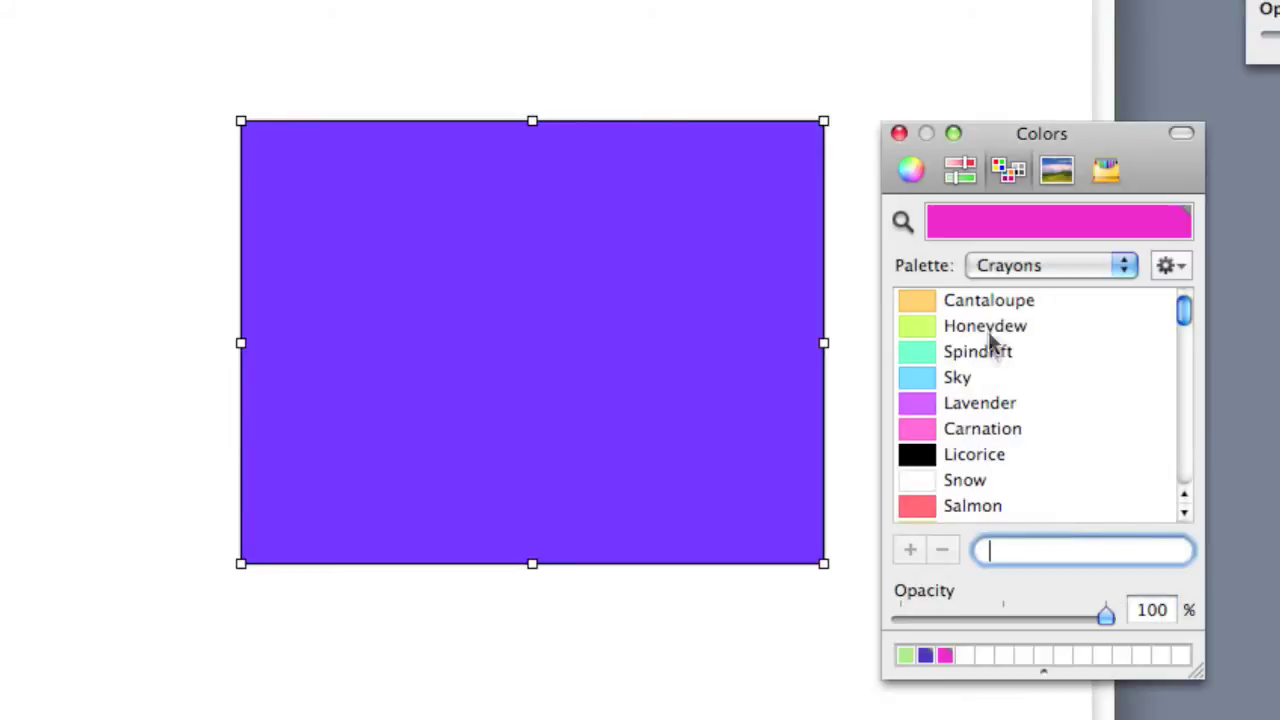
# Select Mocha from the Crayons palette list and fill the rectangle with it.
pyautogui.scroll(-10, 976, 334)
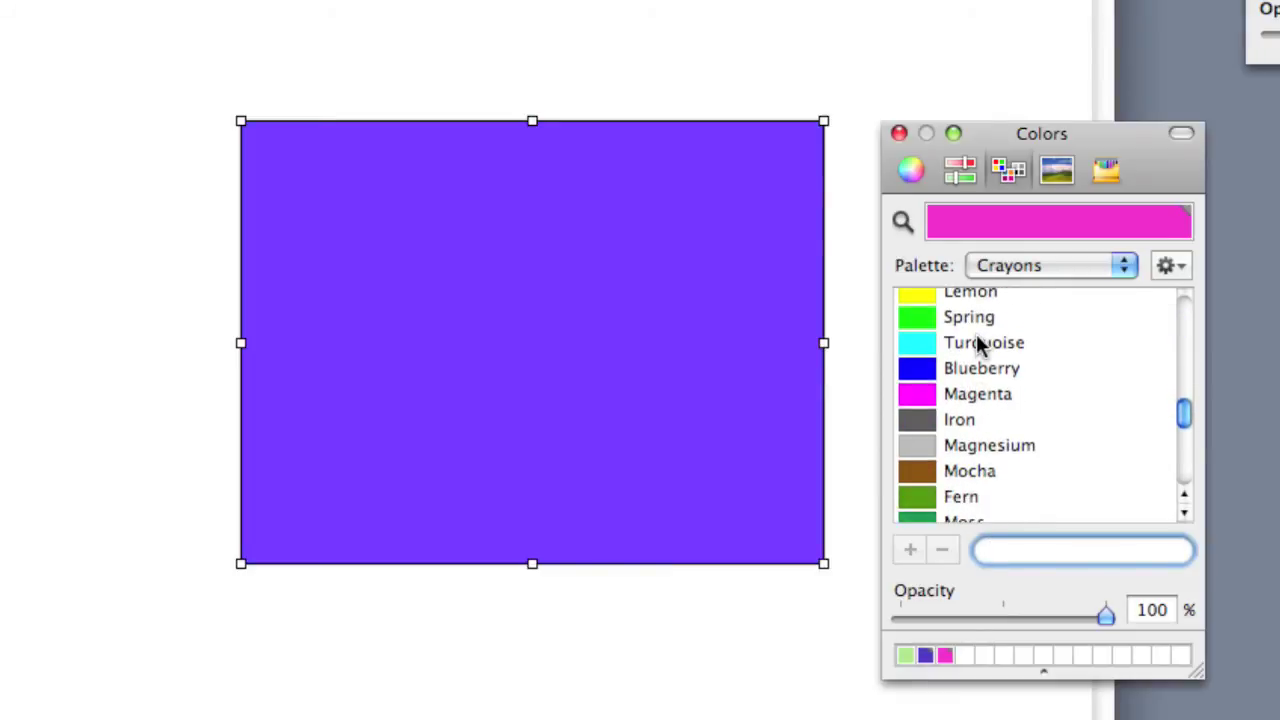
pyautogui.scroll(-2, 976, 340)
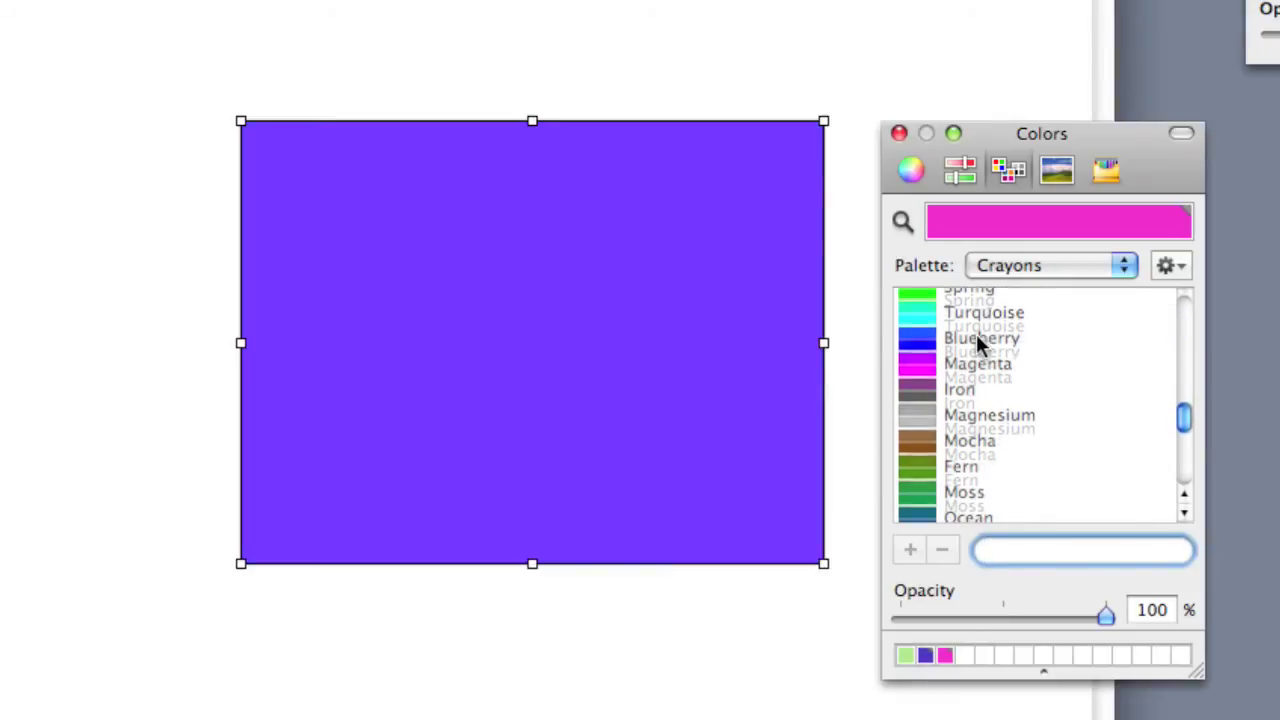
pyautogui.click(925, 440)
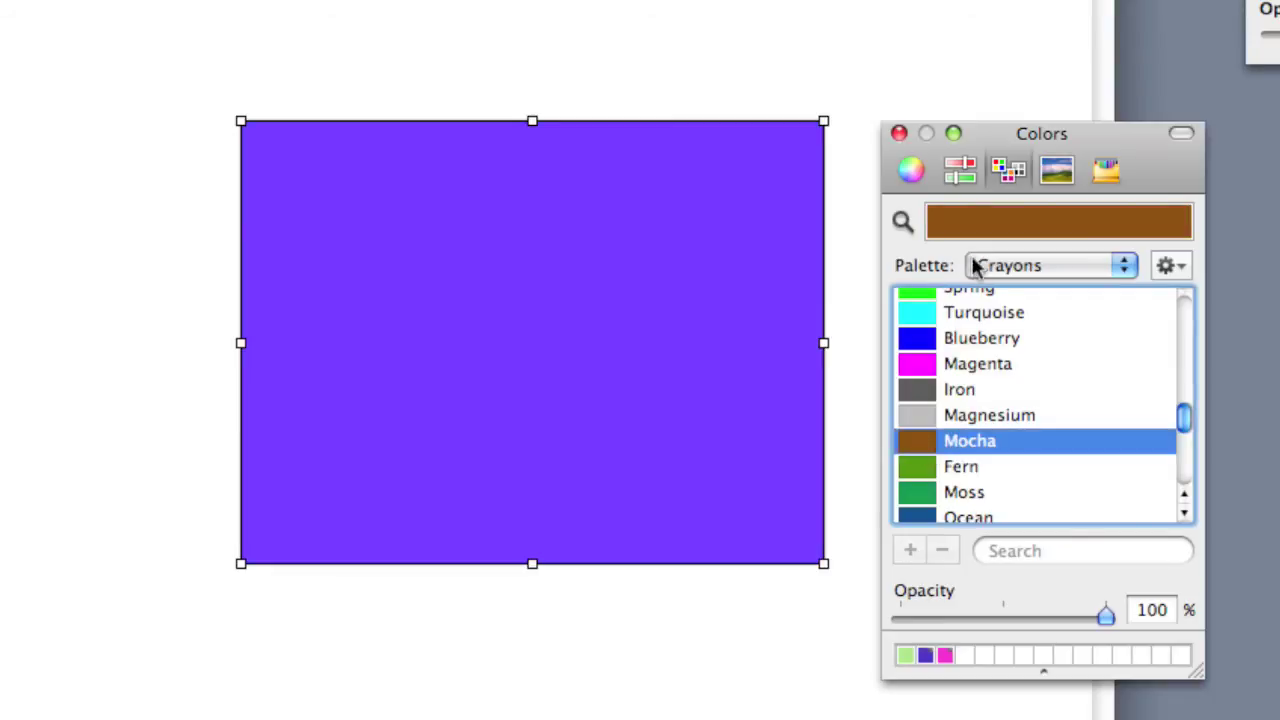
pyautogui.moveTo(631, 233); pyautogui.dragTo(637, 242)
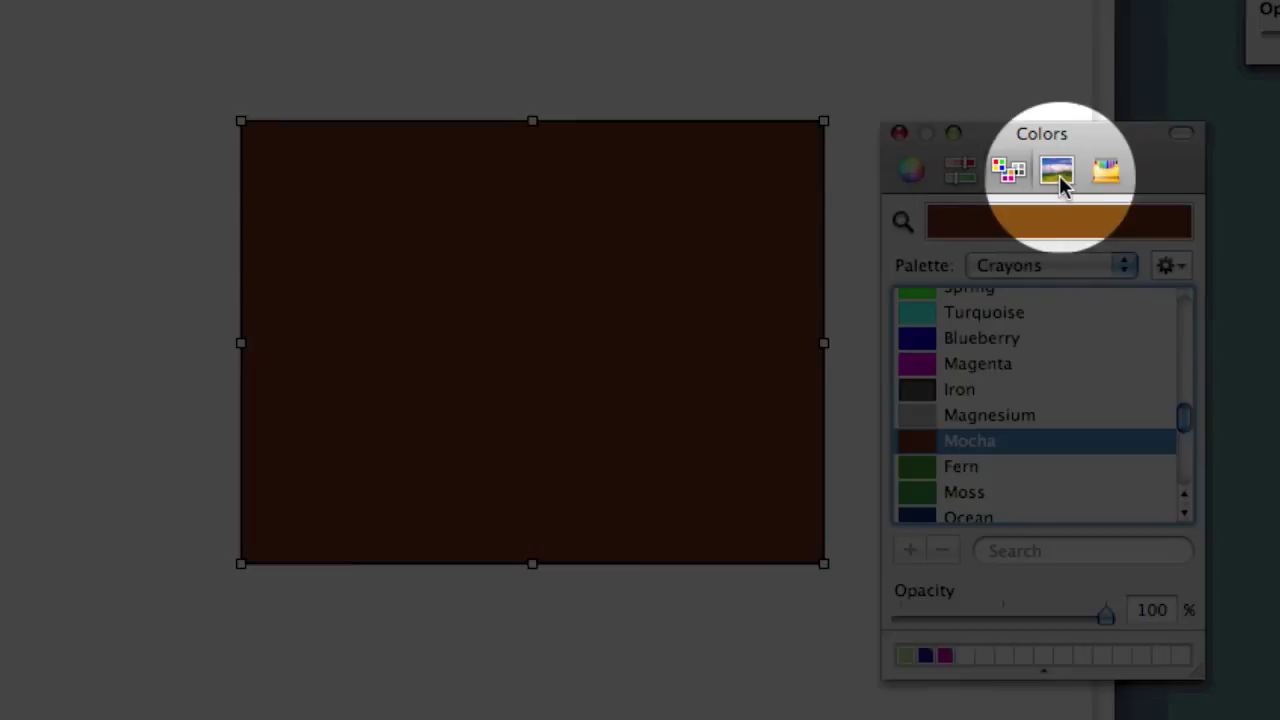
# Pick a medium blue from the Spectrum image, set its opacity to 50% and fill the rectangle with it.
pyautogui.click(1059, 175)
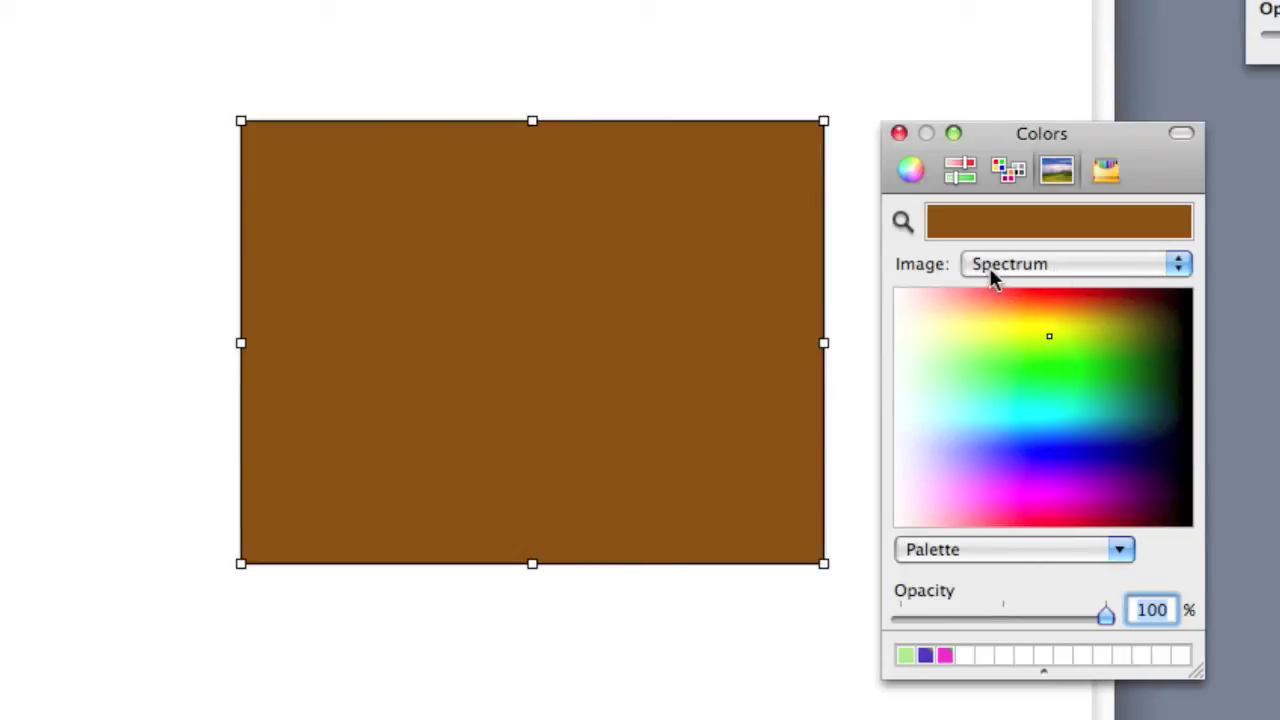
pyautogui.click(1001, 352)
pyautogui.moveTo(1001, 352)
pyautogui.mouseDown()
pyautogui.moveTo(1023, 409)
pyautogui.moveTo(1124, 414)
pyautogui.moveTo(1130, 352)
pyautogui.mouseUp()
pyautogui.click(1042, 265)
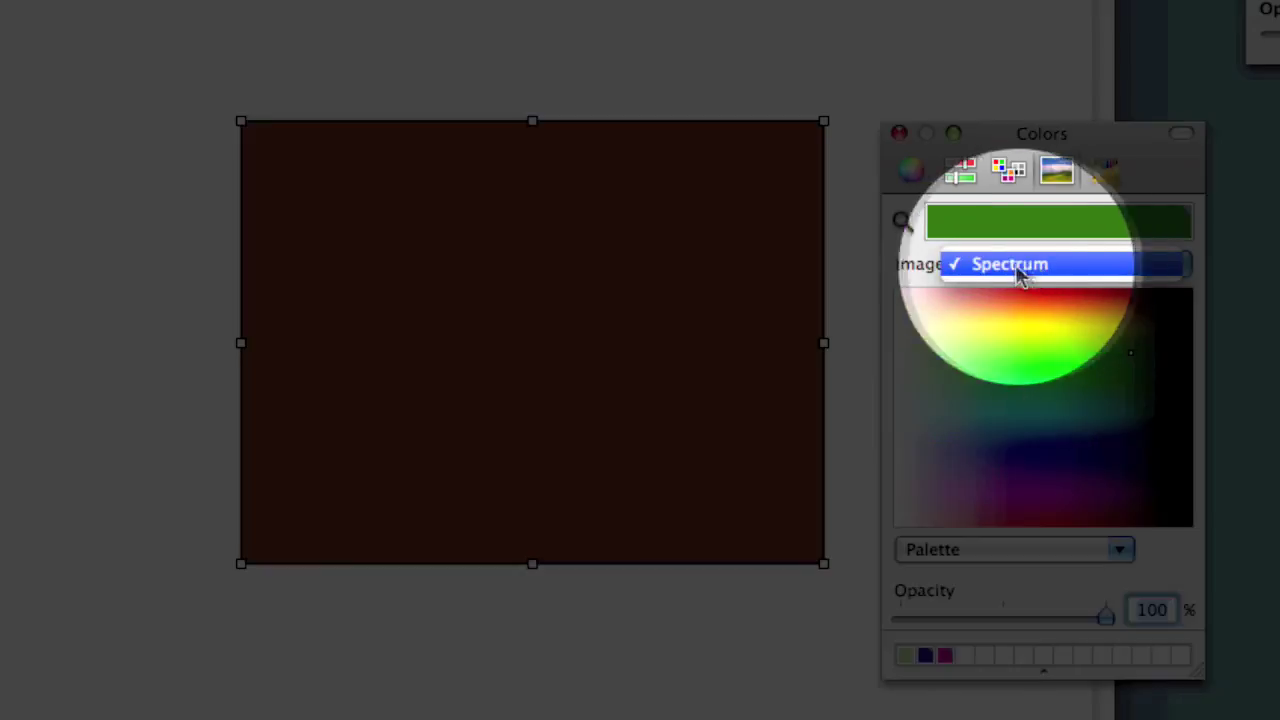
pyautogui.click(1103, 266)
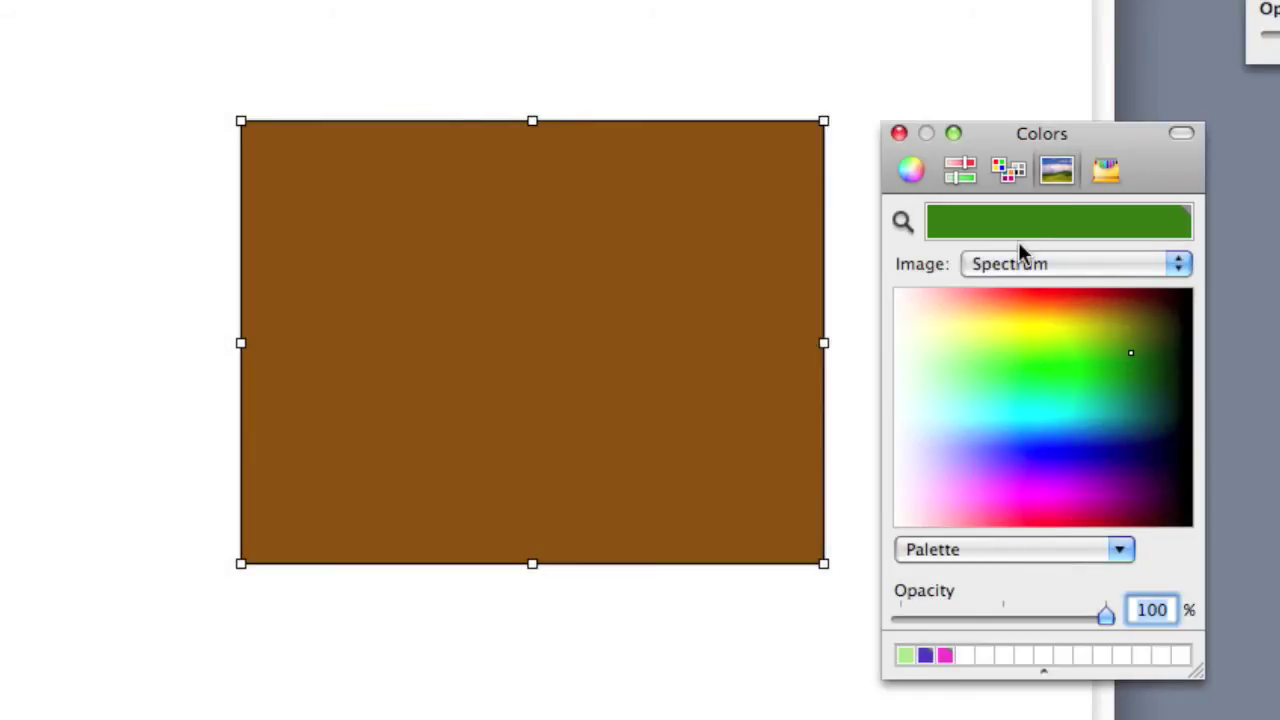
pyautogui.moveTo(1074, 374); pyautogui.dragTo(997, 437)
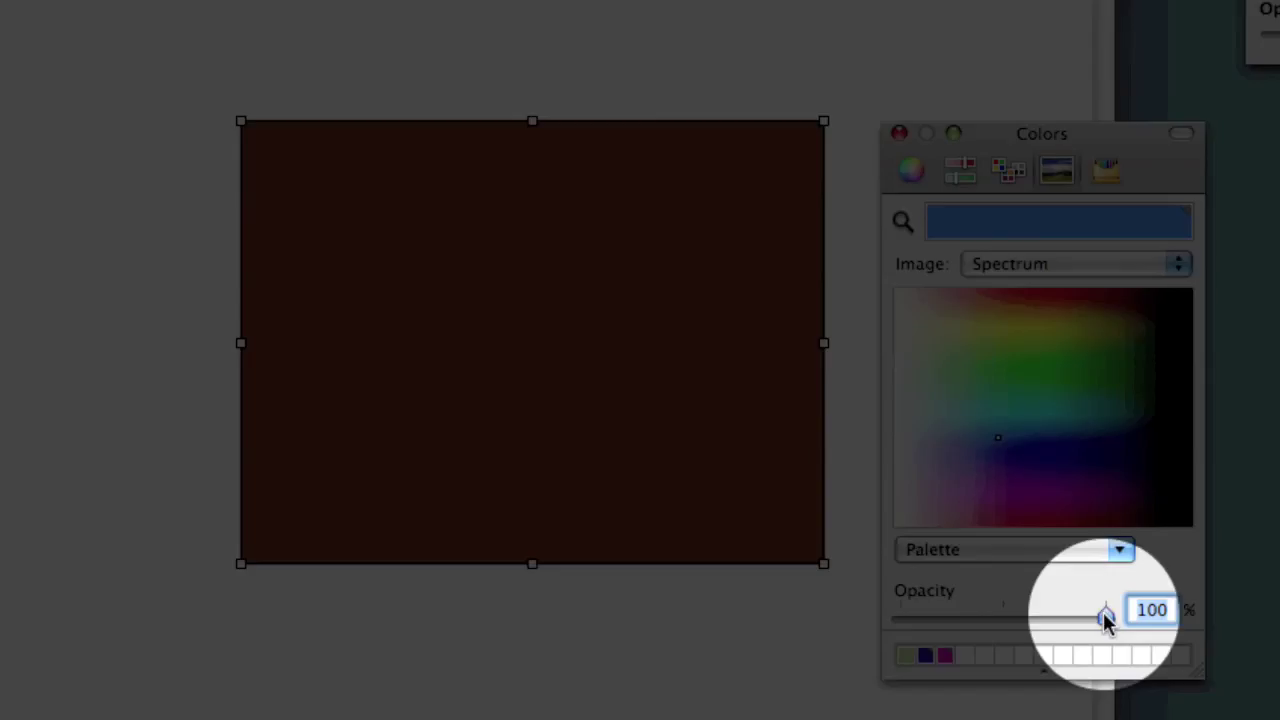
pyautogui.moveTo(1104, 614); pyautogui.dragTo(1004, 620)
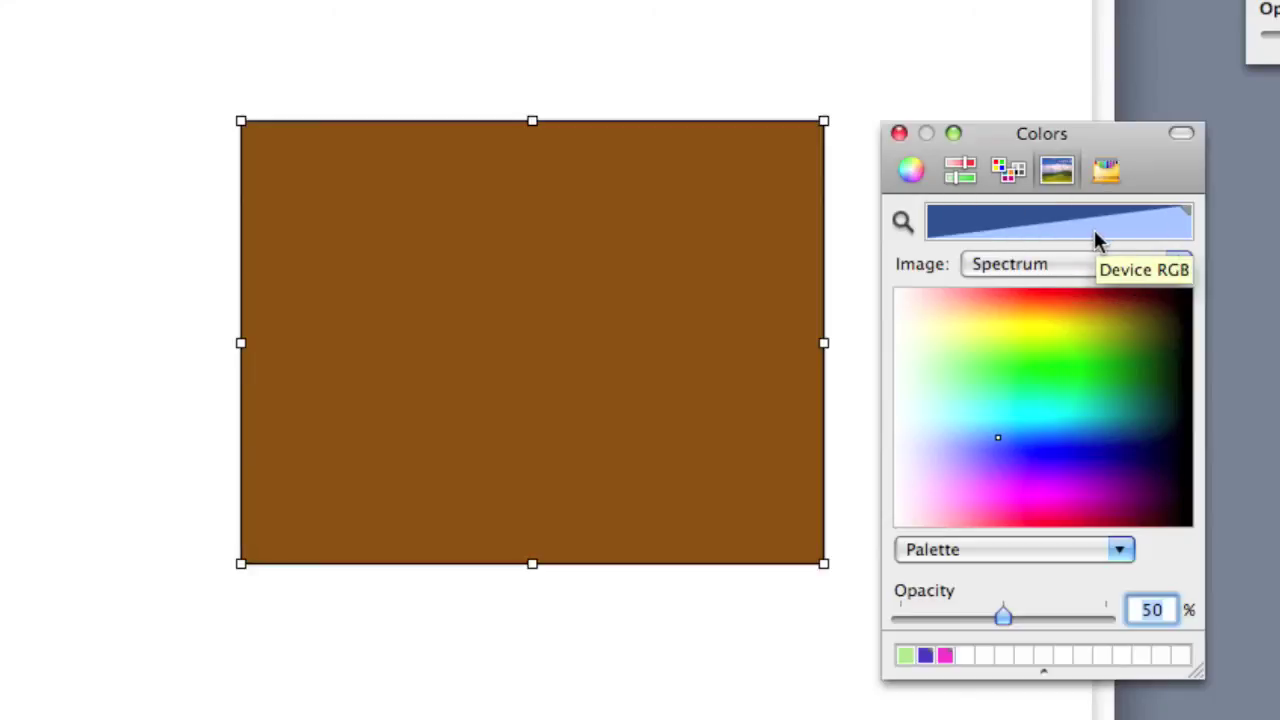
pyautogui.moveTo(1095, 240); pyautogui.dragTo(620, 268)
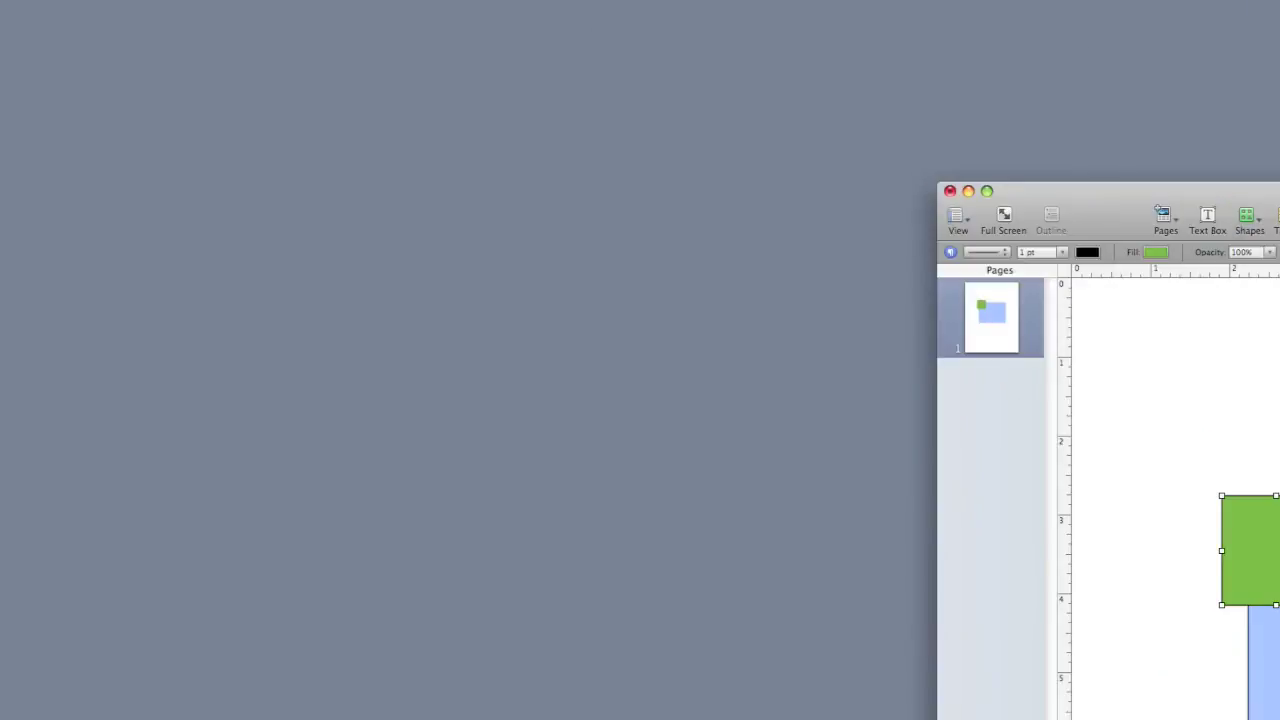
# Send the green square behind the rectangle and refill the rectangle with the same blue at 100% opacity.
pyautogui.click(300, 0)
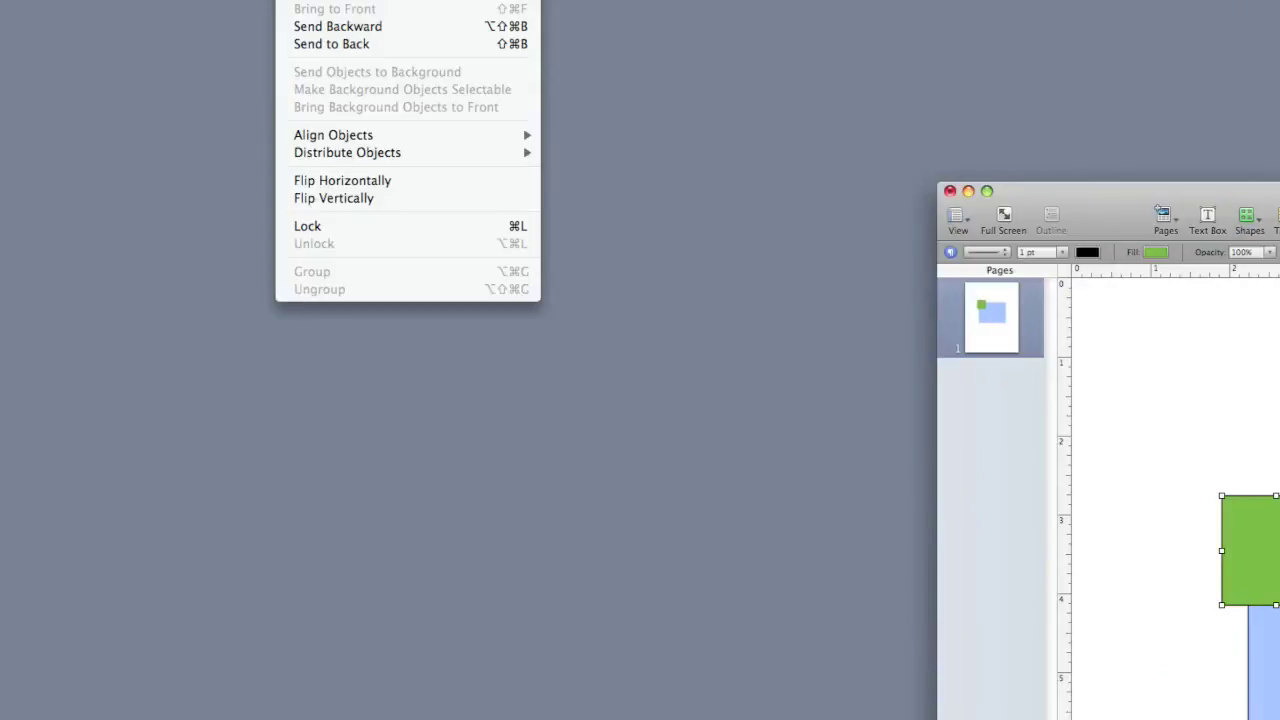
pyautogui.click(326, 44)
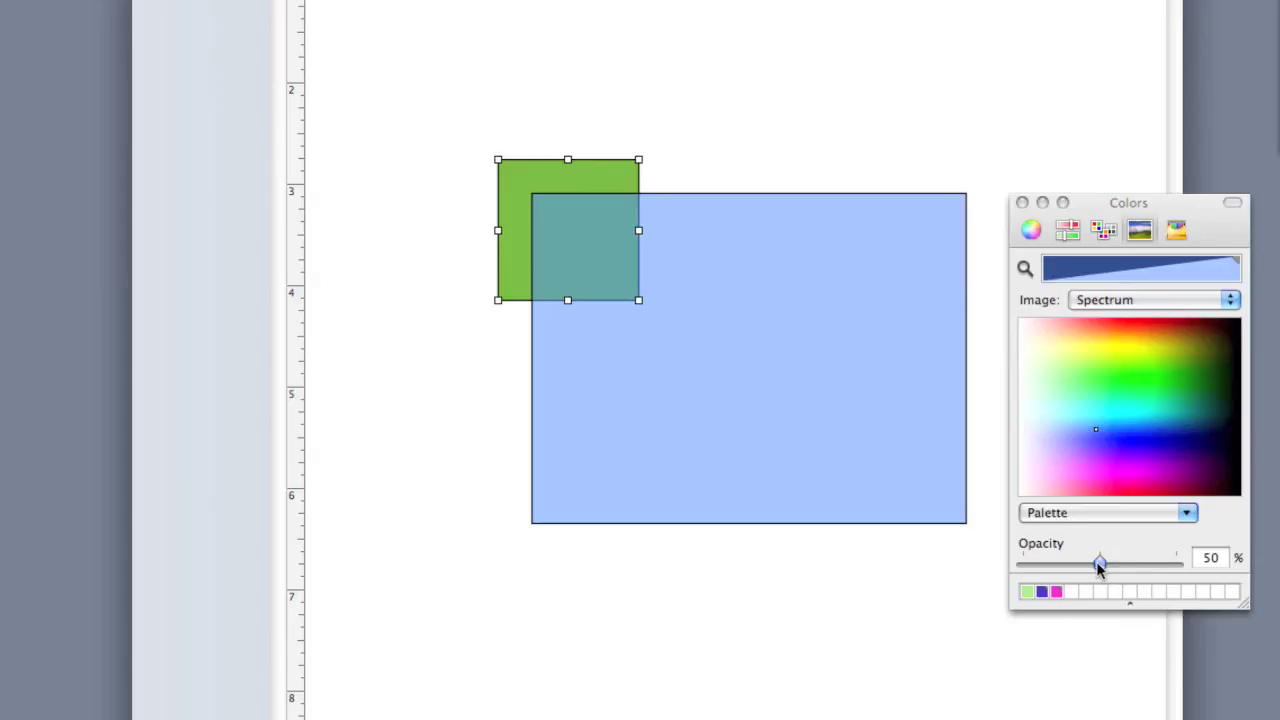
pyautogui.moveTo(1099, 565); pyautogui.dragTo(1180, 563)
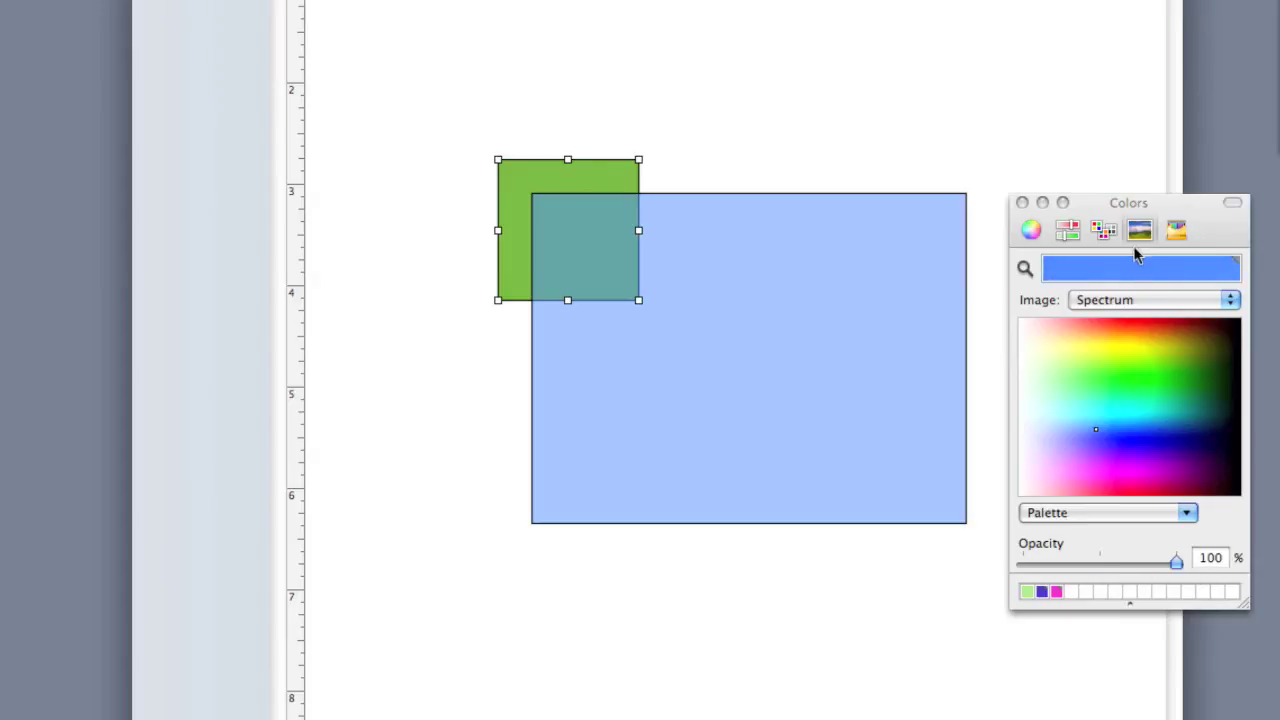
pyautogui.moveTo(1138, 270); pyautogui.dragTo(831, 298)
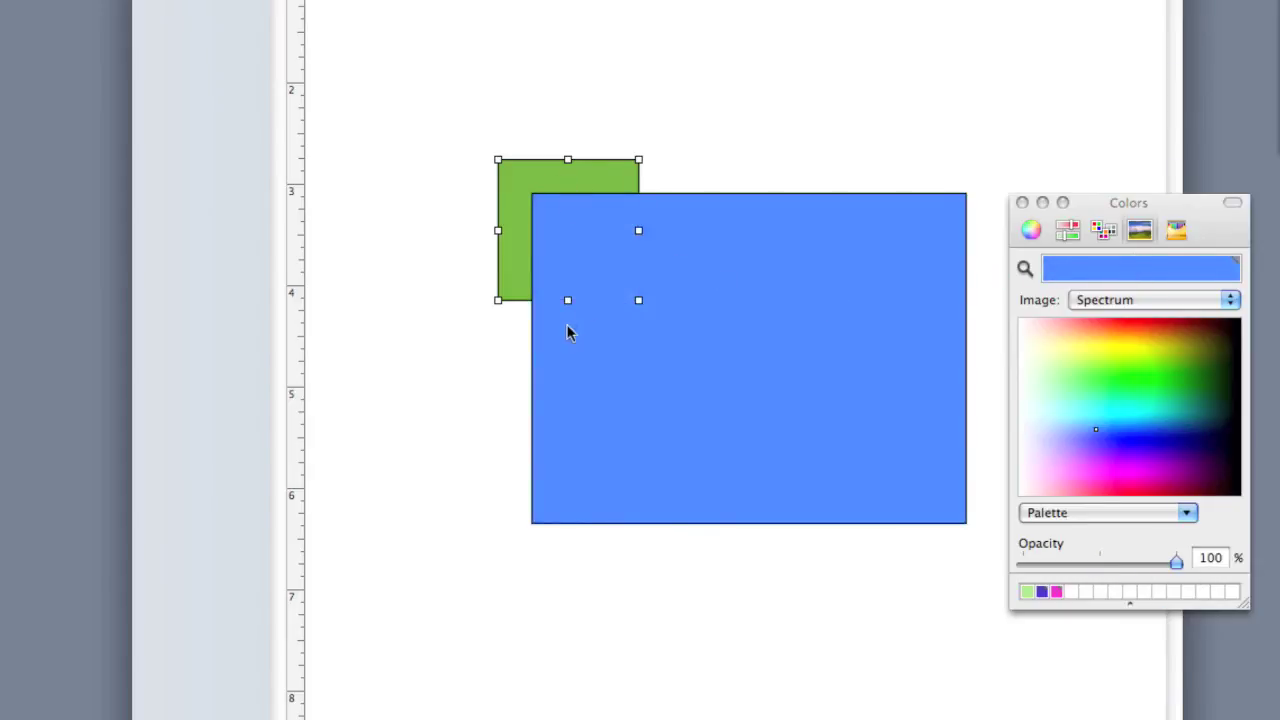
# Switch to the crayon box, try several crayons, settle on Mocha and fill the large rectangle with it.
pyautogui.click(1177, 231)
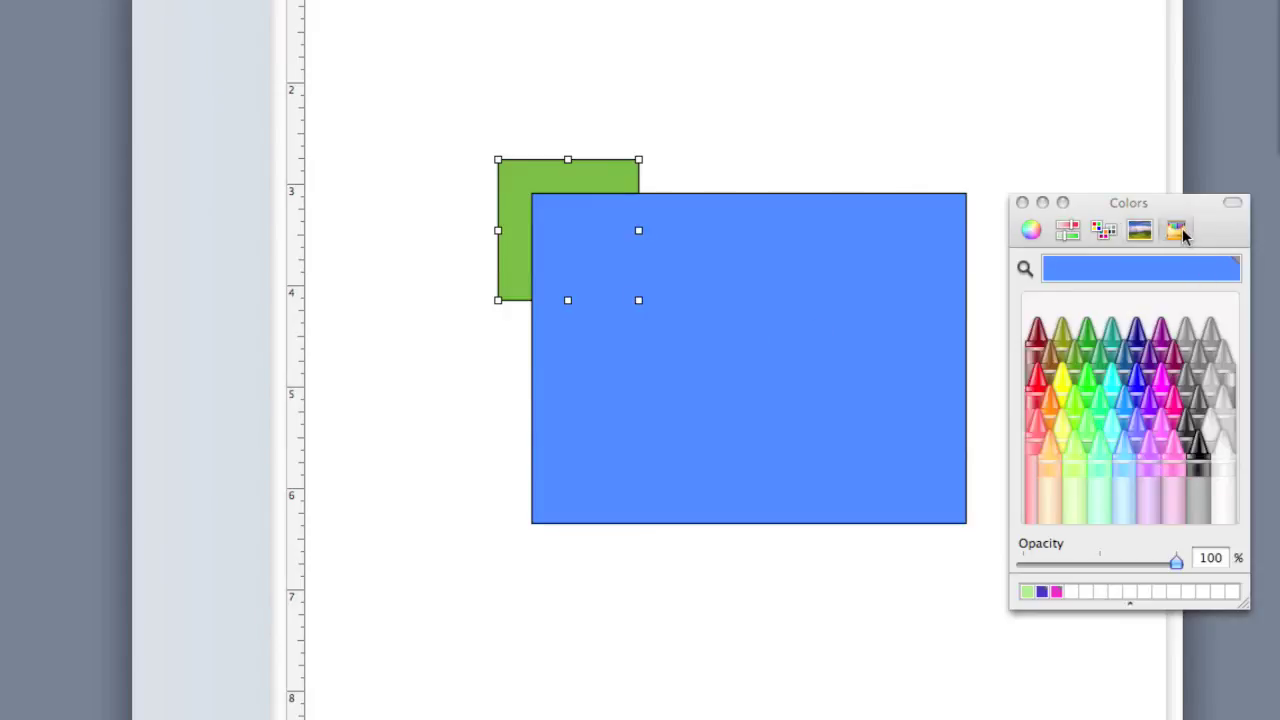
pyautogui.click(1087, 370)
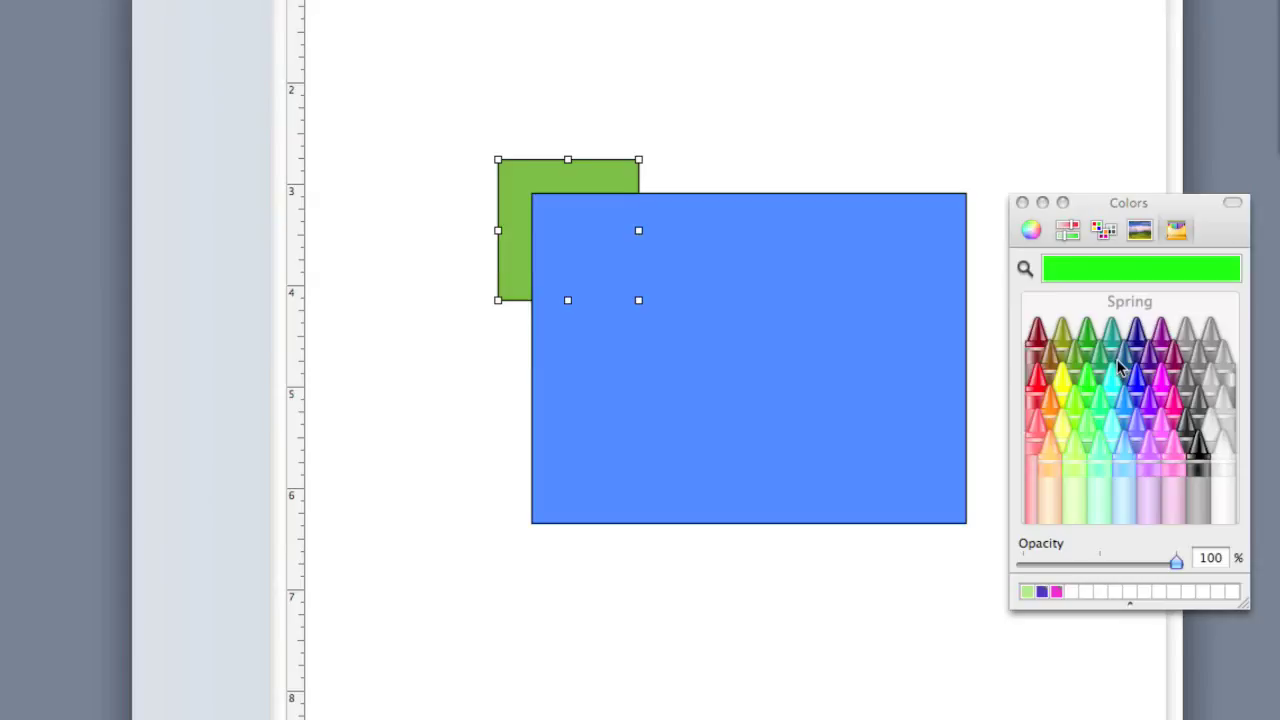
pyautogui.click(1122, 362)
pyautogui.click(1141, 336)
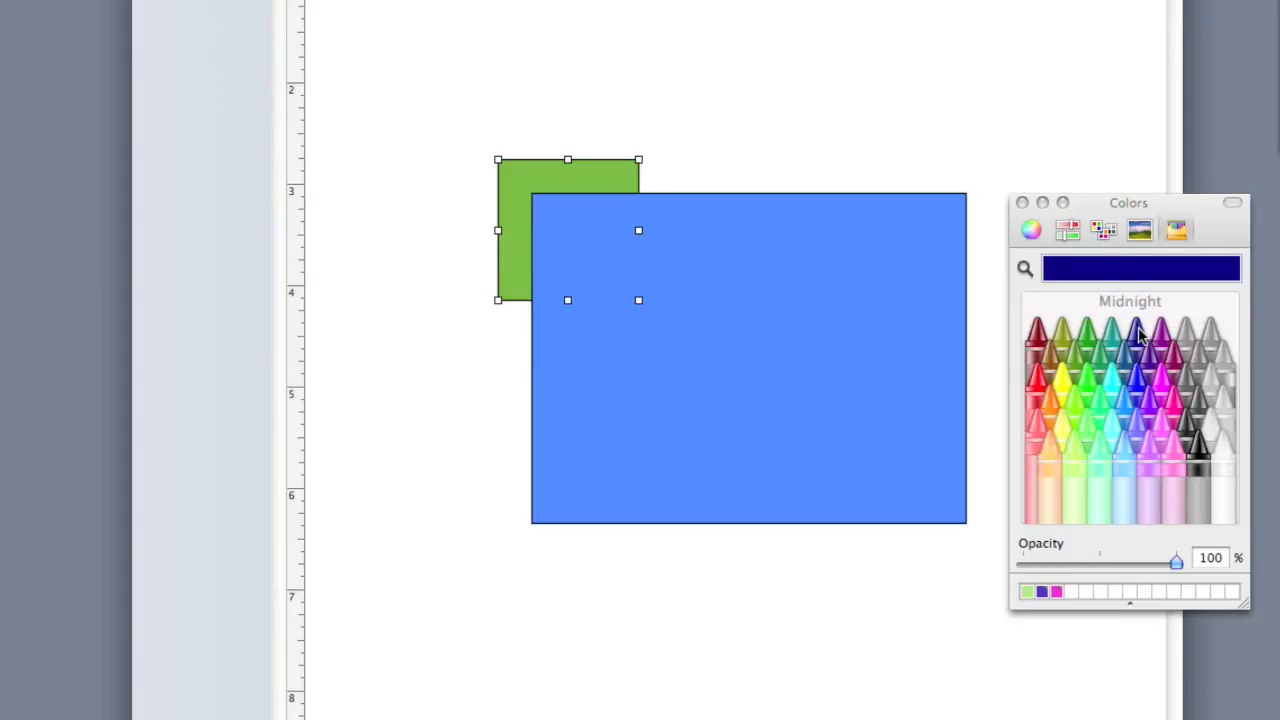
pyautogui.click(1143, 358)
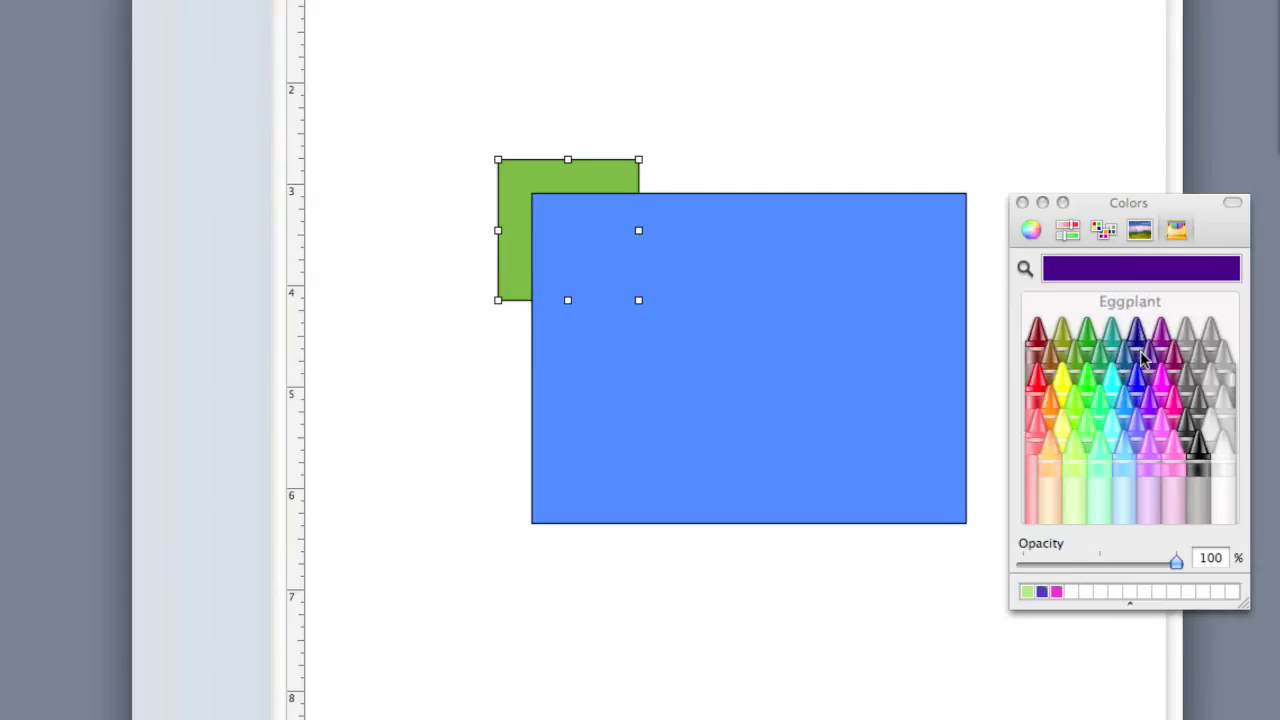
pyautogui.click(1072, 370)
pyautogui.click(1044, 364)
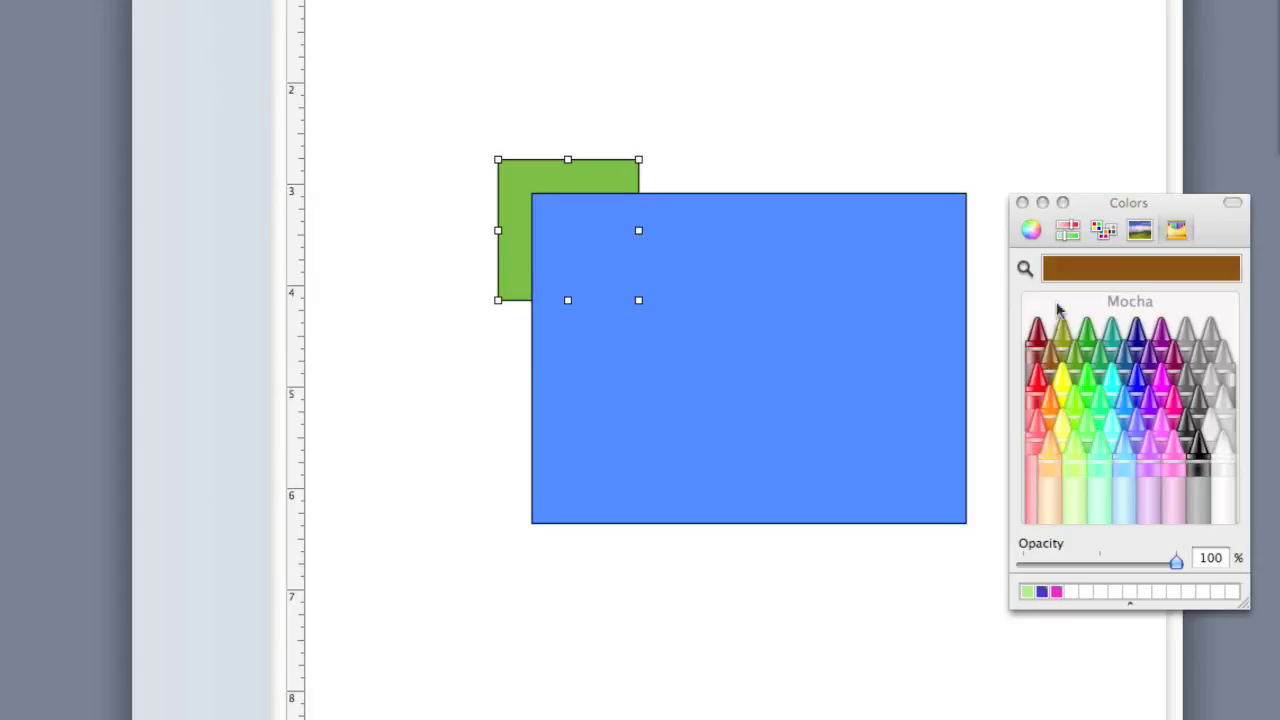
pyautogui.moveTo(1078, 280); pyautogui.dragTo(820, 352)
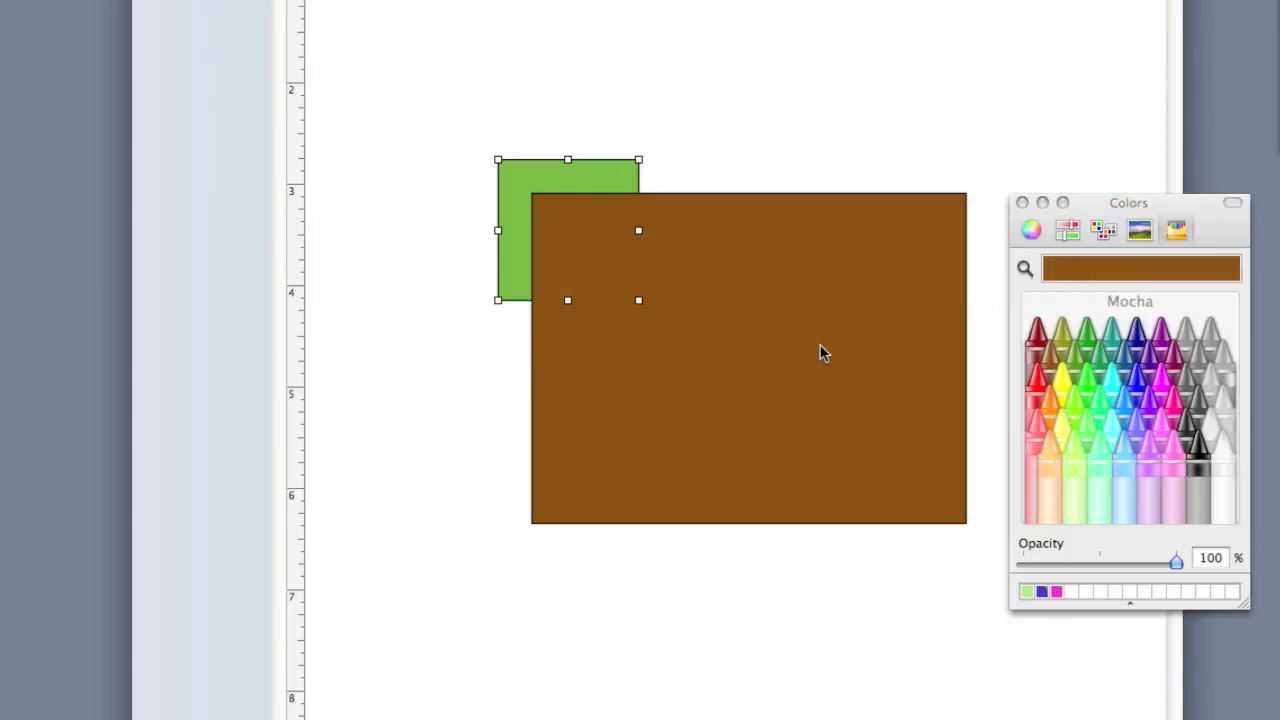